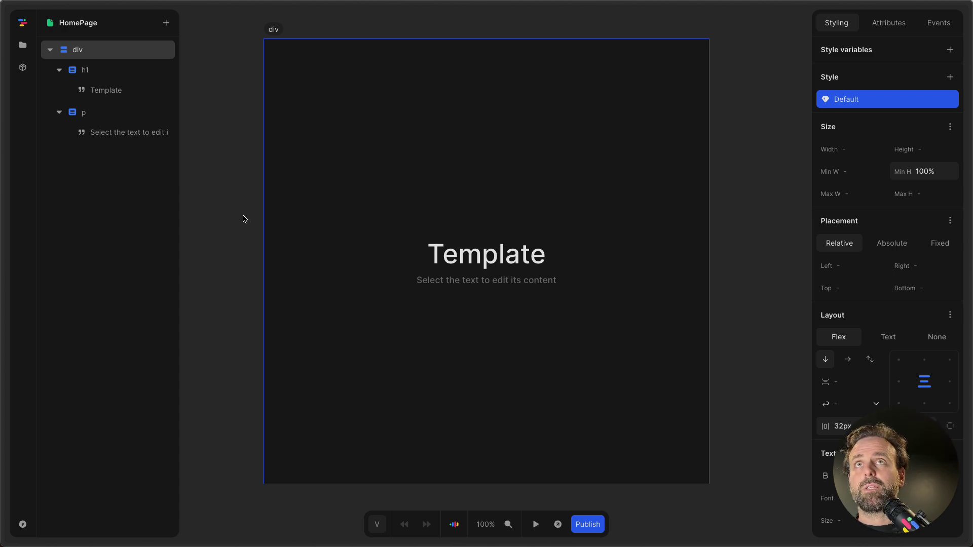
# - Delete the h1 heading and the p paragraph from the page's root div
pyautogui.click(86, 71)
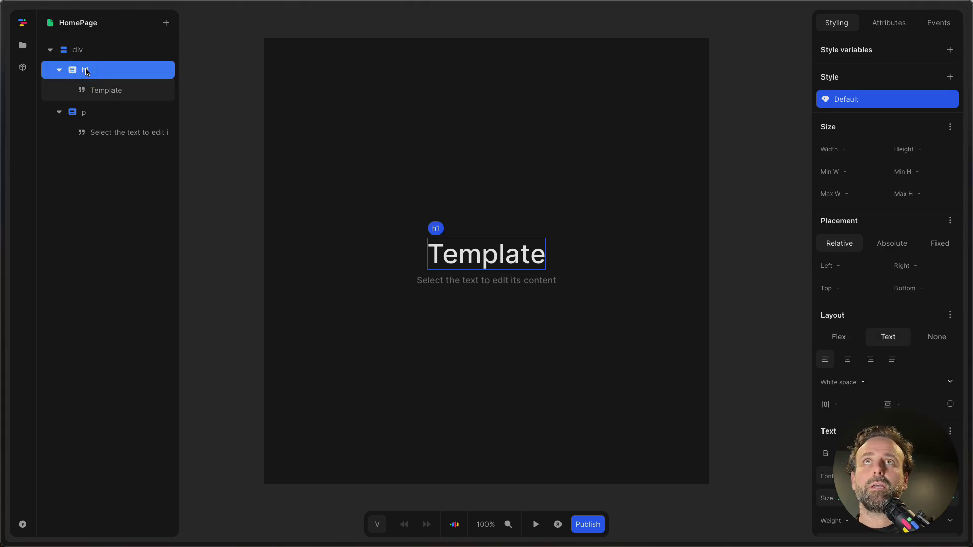
pyautogui.press('Delete')
pyautogui.click(88, 71)
pyautogui.press('Delete')
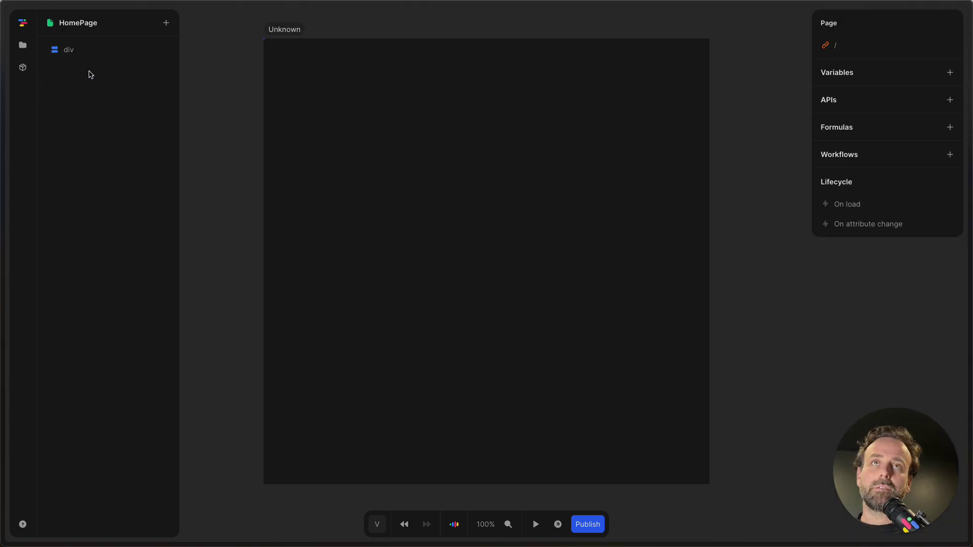
# - Set the root div's minimum width to 100vw
pyautogui.click(87, 49)
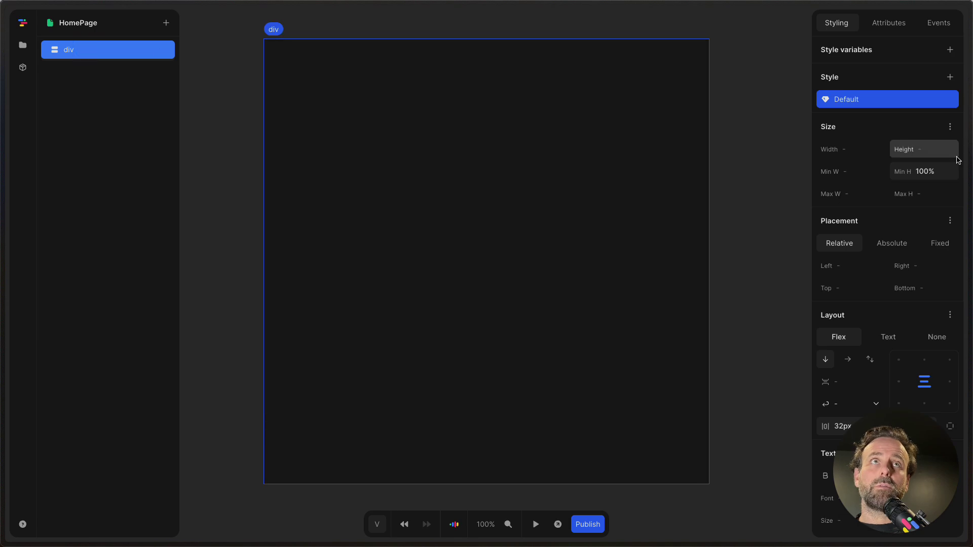
pyautogui.click(854, 168)
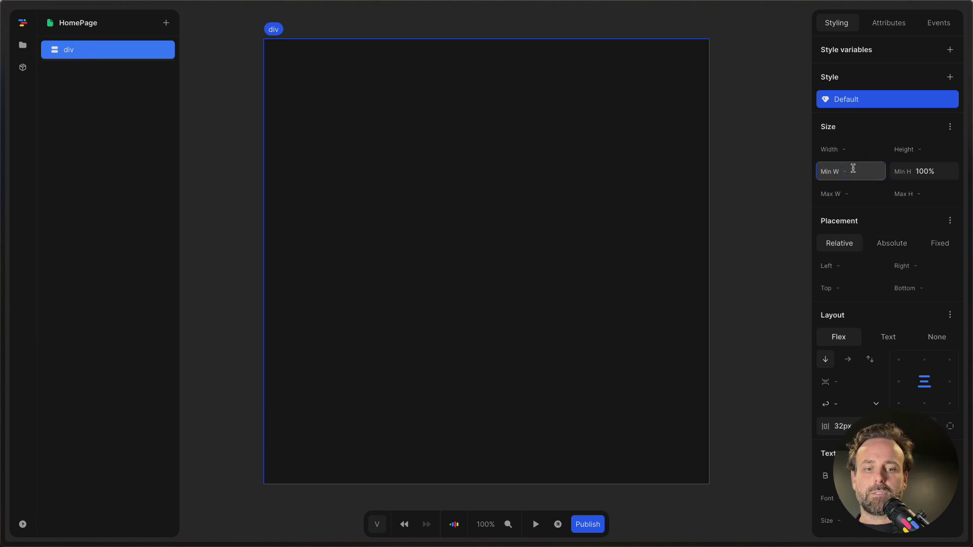
pyautogui.write('100')
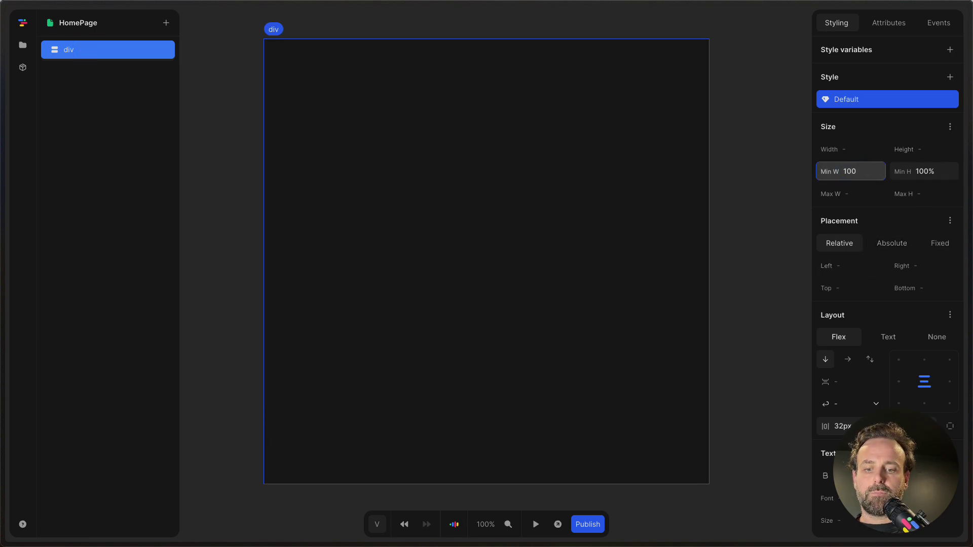
pyautogui.write('vh')
pyautogui.press('Return')
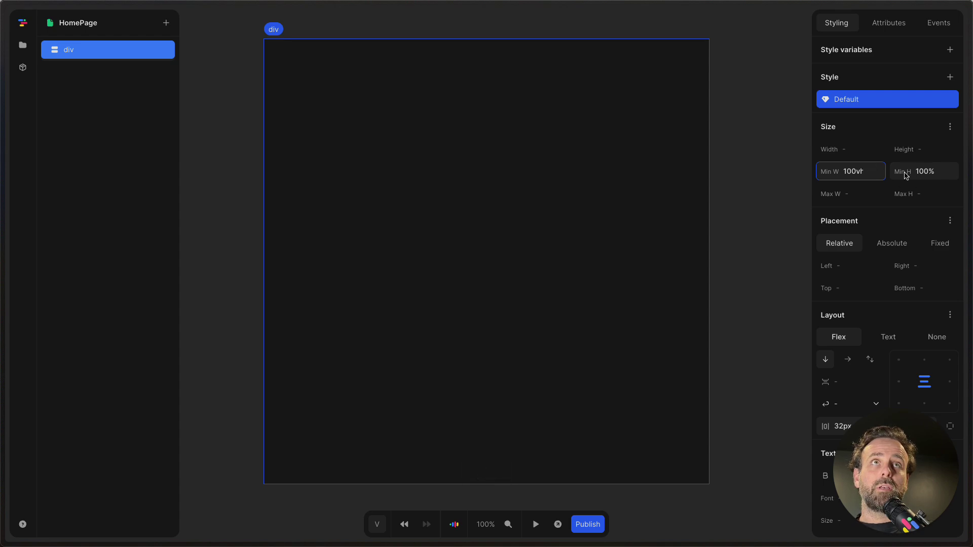
pyautogui.press('Left')
pyautogui.hotkey('shift', 'Right')
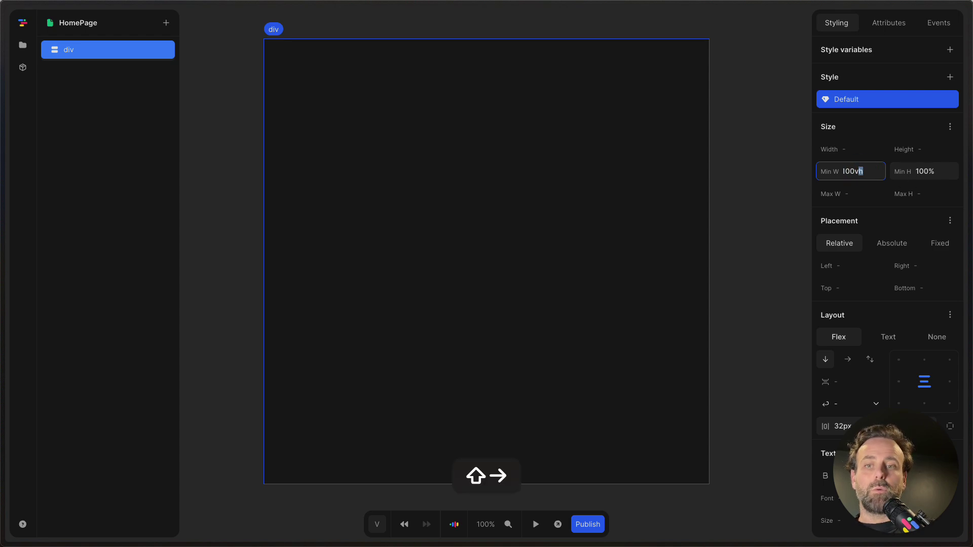
pyautogui.write('w')
pyautogui.press('Return')
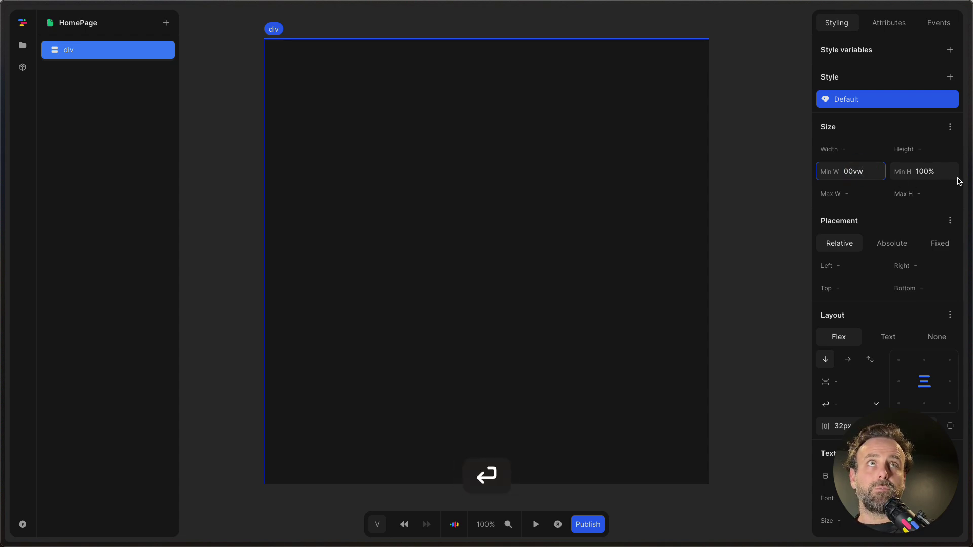
# - Set the root div's minimum height to 100vh and deselect the div
pyautogui.click(923, 171)
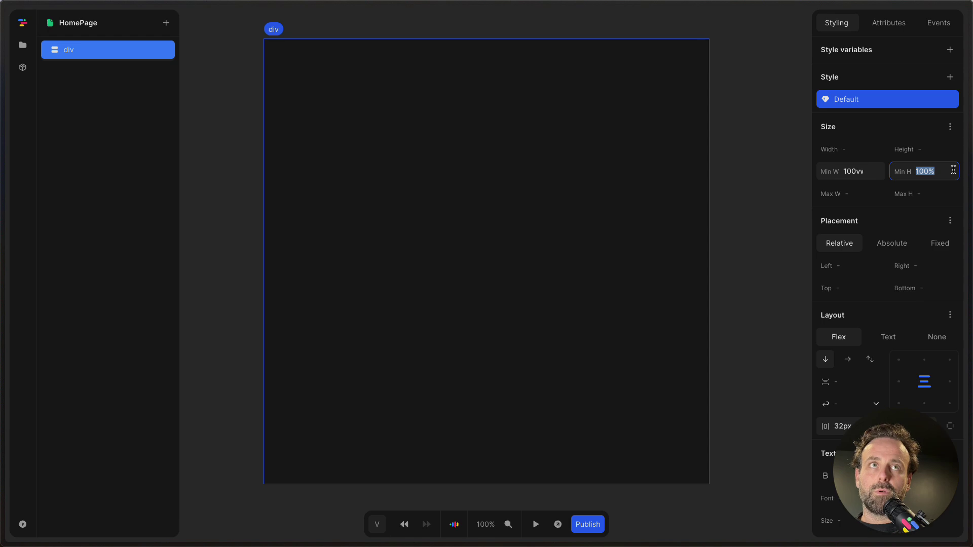
pyautogui.write('100vh')
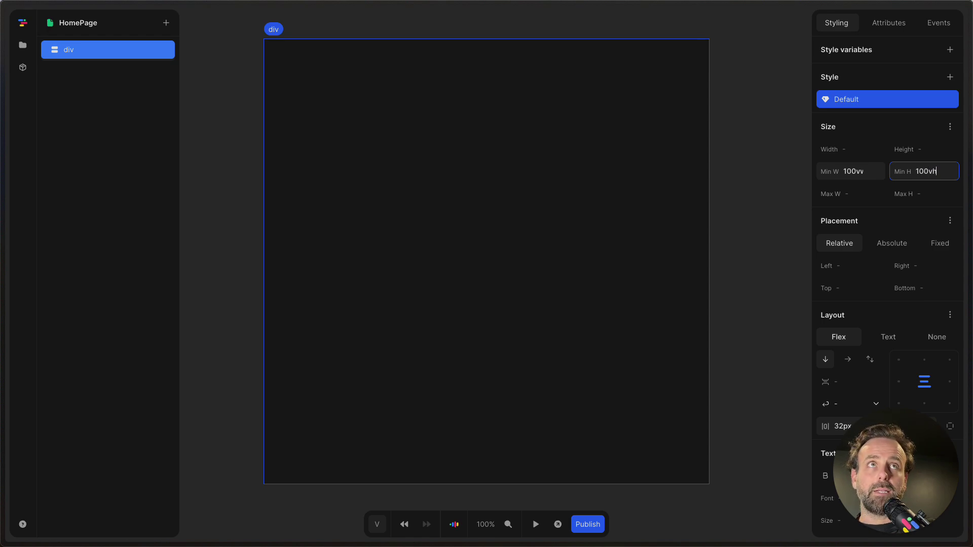
pyautogui.press('Return')
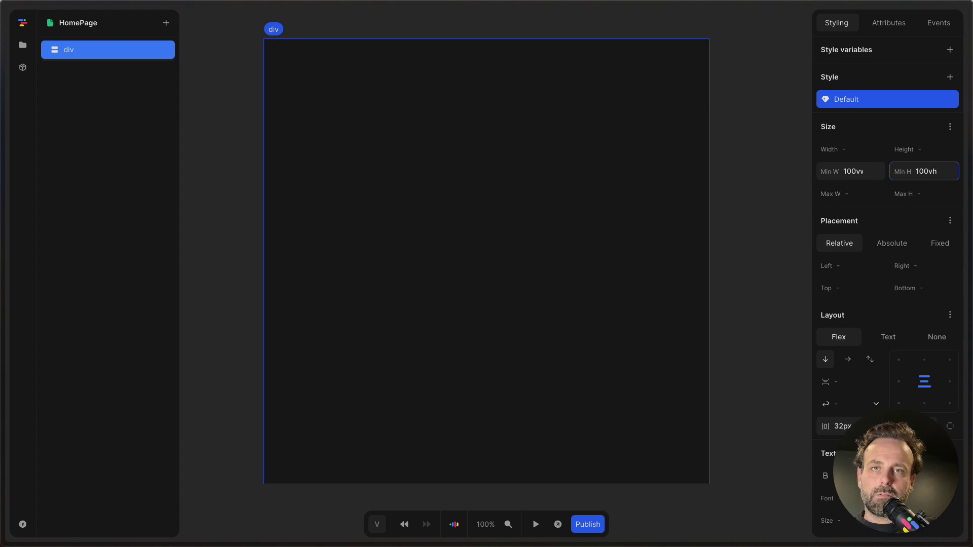
pyautogui.click(764, 140)
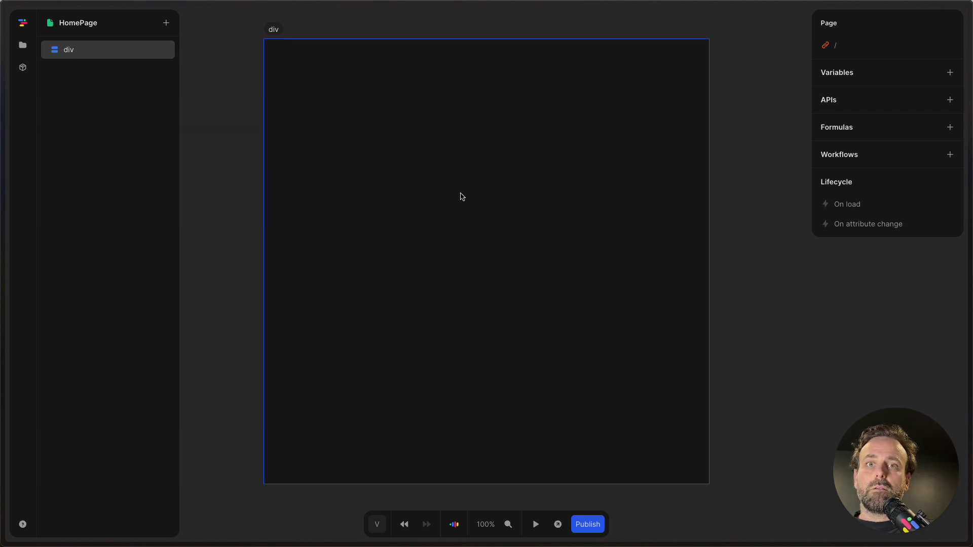
# - Search the installable packages for "spline" and open the Spline package's details
pyautogui.click(23, 67)
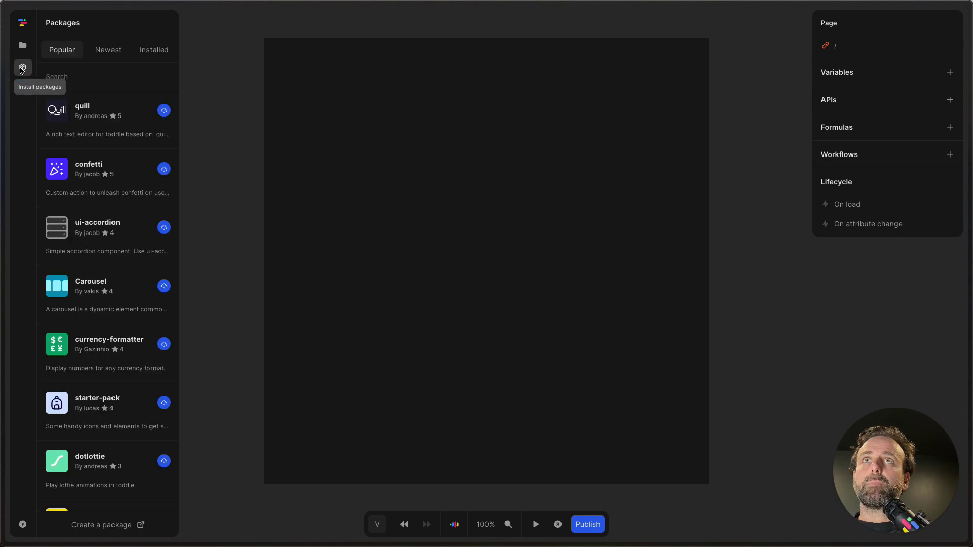
pyautogui.click(107, 71)
pyautogui.write('sp')
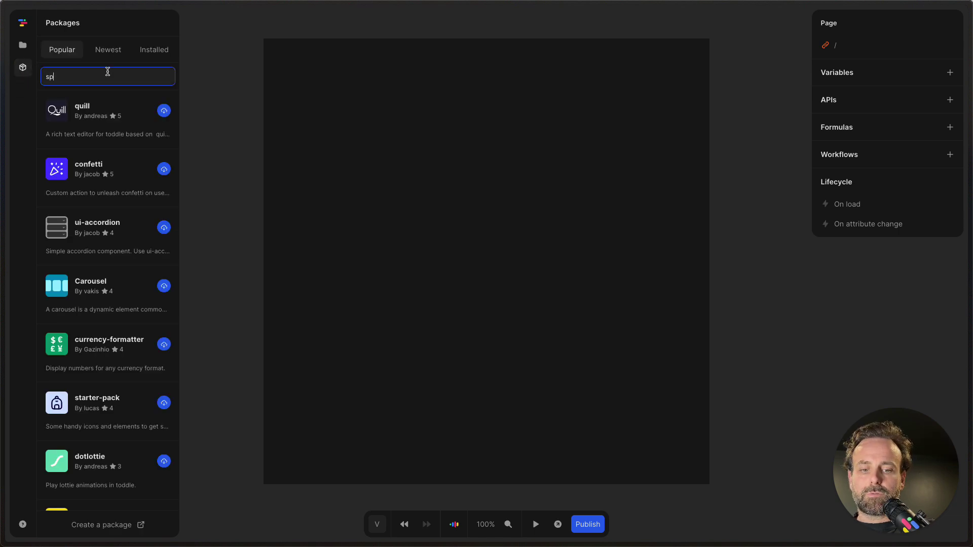
pyautogui.write('line')
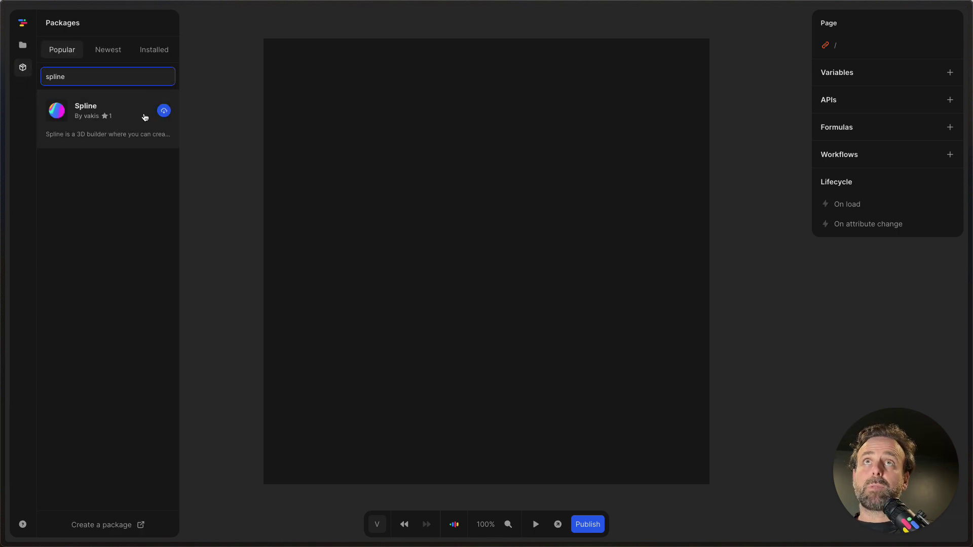
pyautogui.click(119, 117)
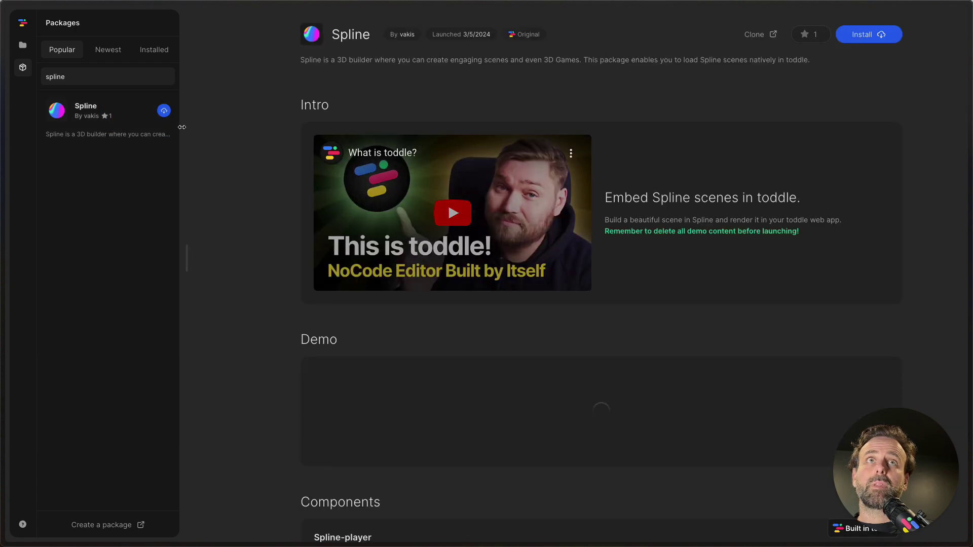
# - Look through the Spline package's demo and attribute documentation, and install the package
pyautogui.scroll(-5, 693, 169)
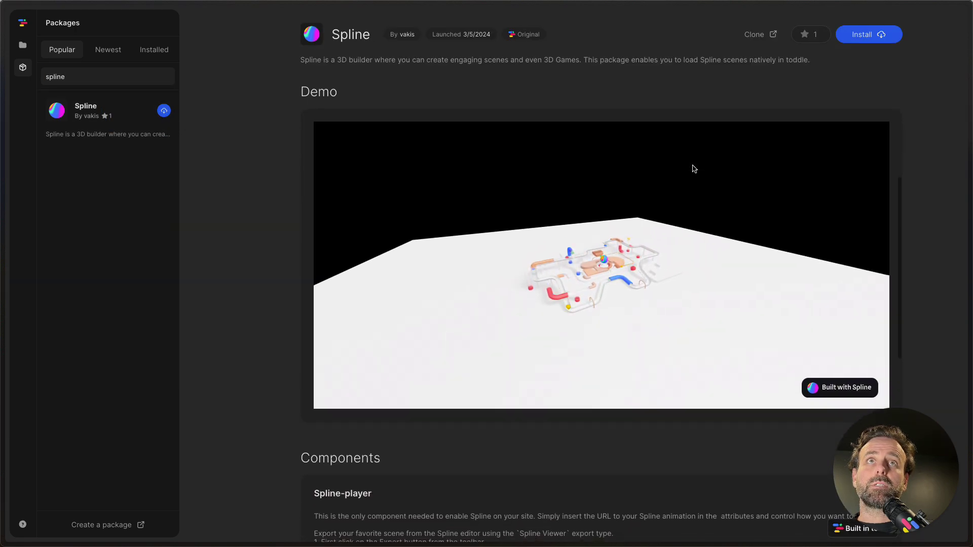
pyautogui.moveTo(671, 250); pyautogui.dragTo(730, 241)
pyautogui.scroll(-8, 702, 261)
pyautogui.scroll(-2, 703, 261)
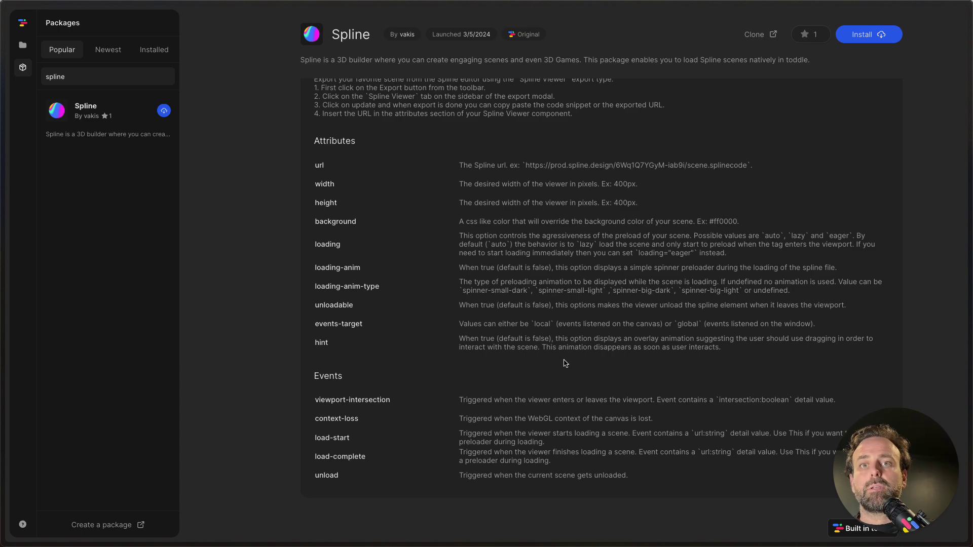
pyautogui.click(870, 36)
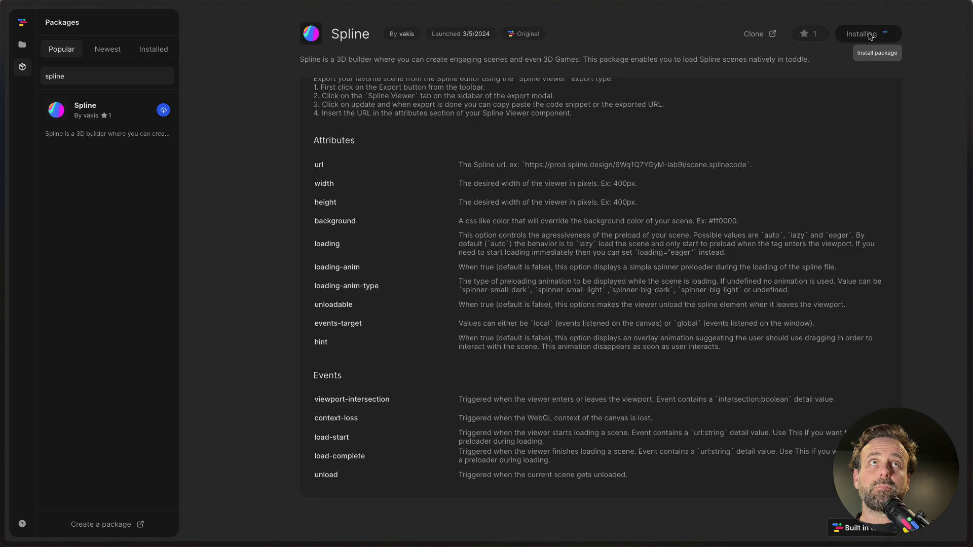
# - Return to the HomePage, add the spline viewer component inside the root div and select it
pyautogui.click(27, 47)
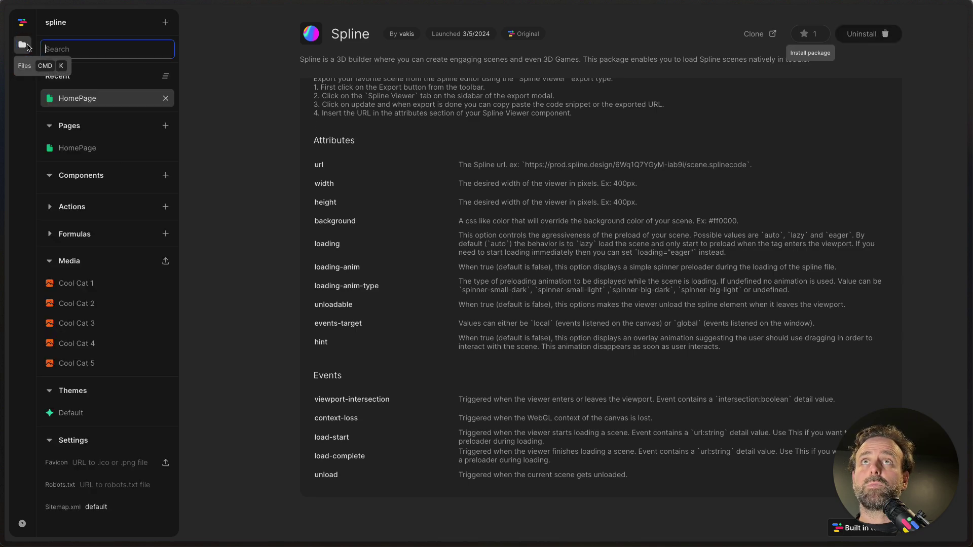
pyautogui.click(122, 100)
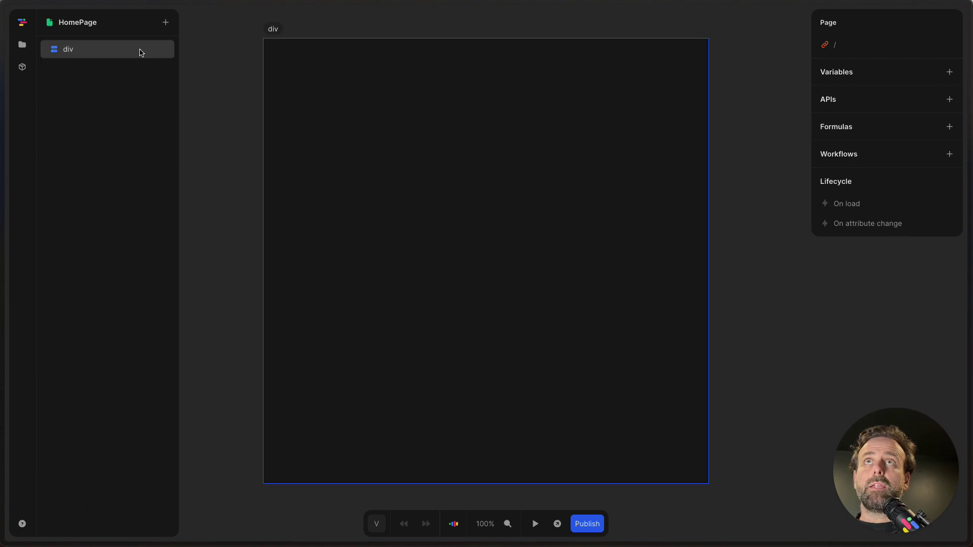
pyautogui.click(133, 50)
pyautogui.write('adiv')
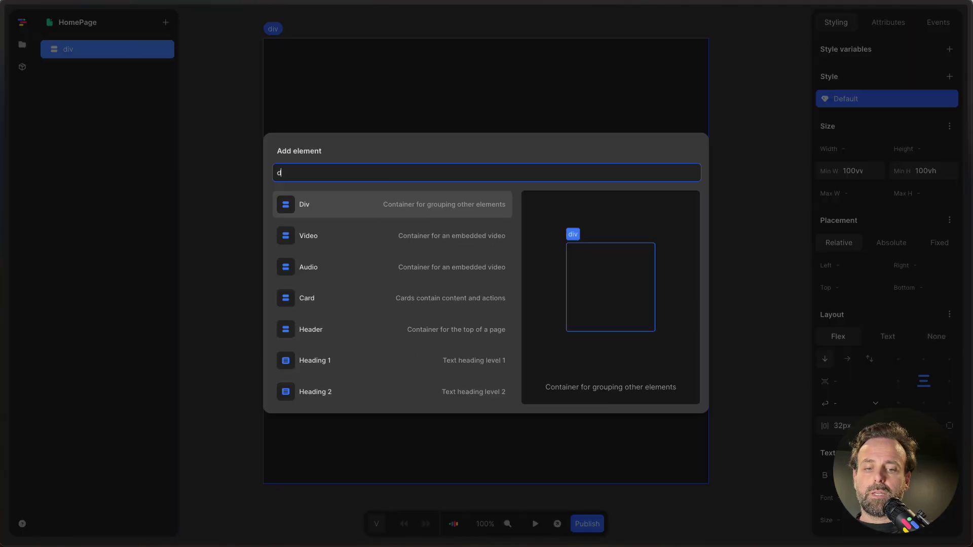
pyautogui.press('BackSpace')
pyautogui.press('BackSpace')
pyautogui.press('BackSpace')
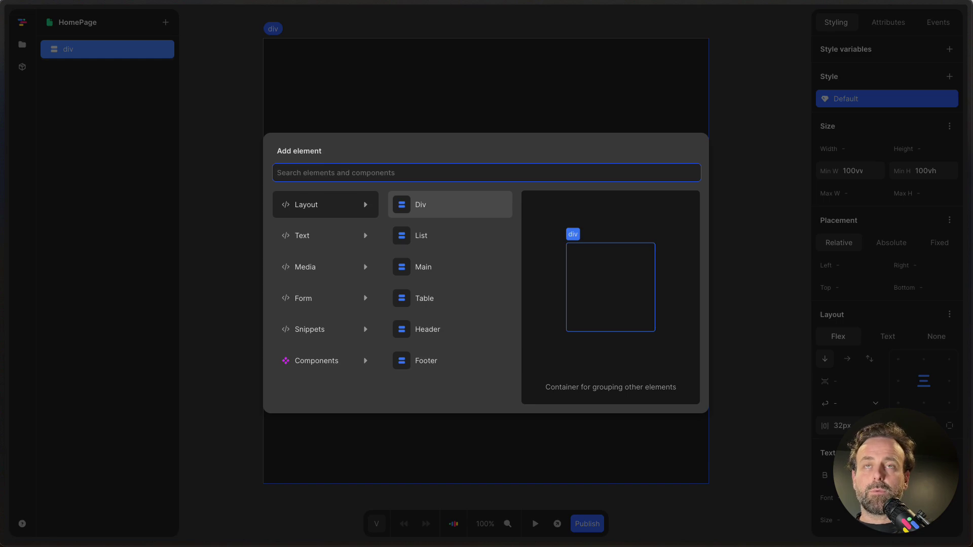
pyautogui.click(317, 355)
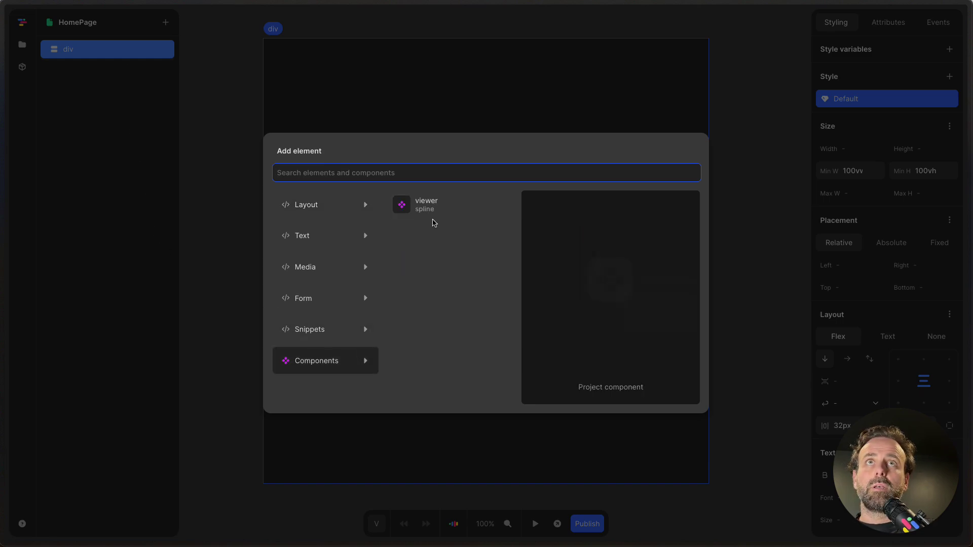
pyautogui.click(431, 208)
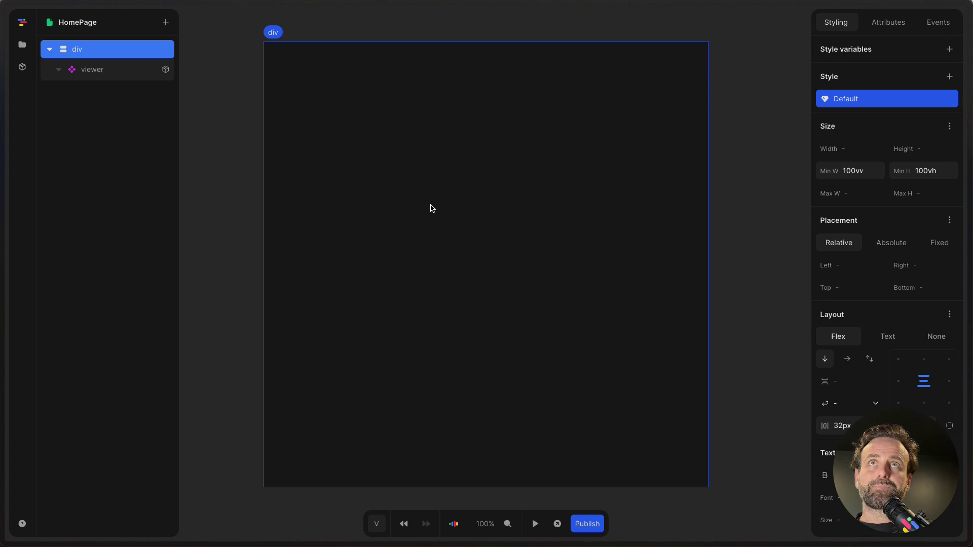
pyautogui.click(116, 69)
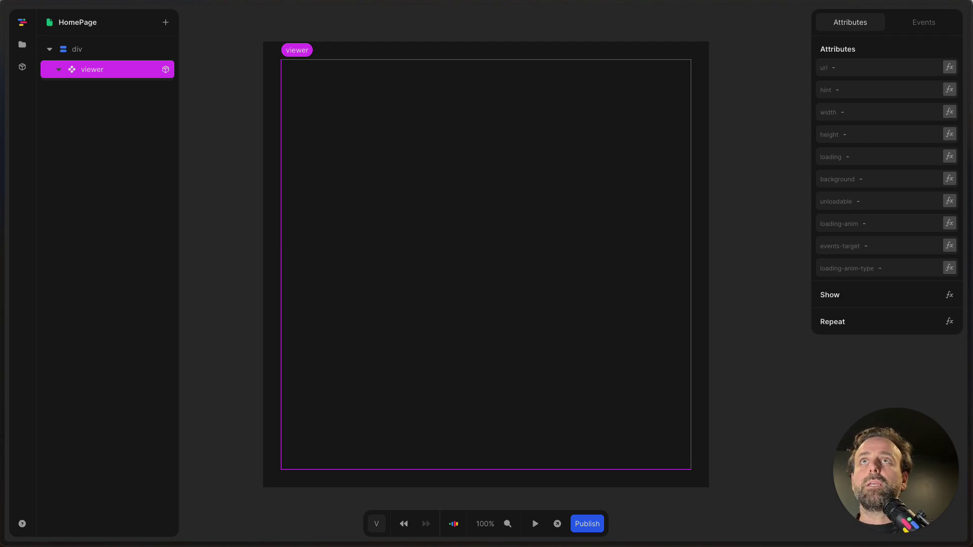
# - Switch to the Car Camping scene in Spline and copy the scene URL from its Viewer export settings
pyautogui.moveTo(2, 180)
pyautogui.click(46, 234)
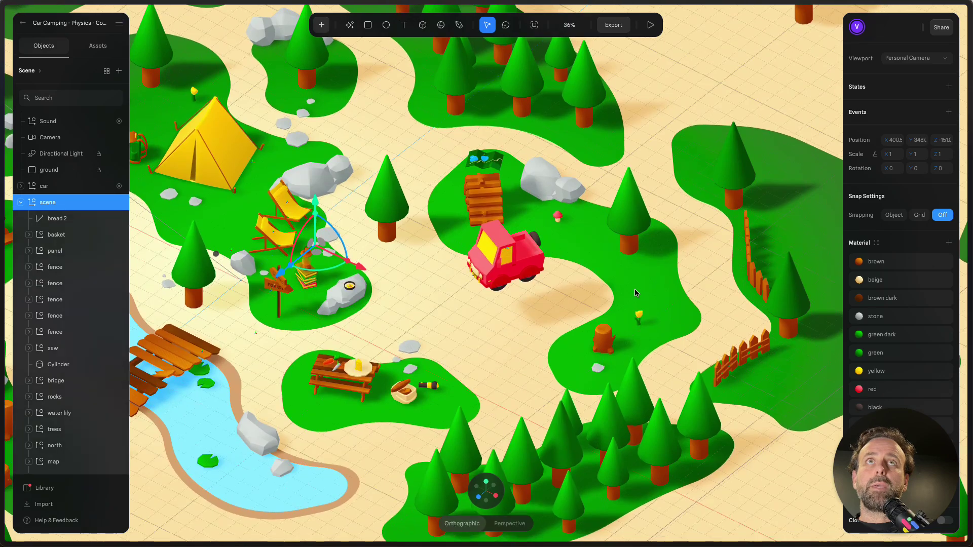
pyautogui.click(568, 28)
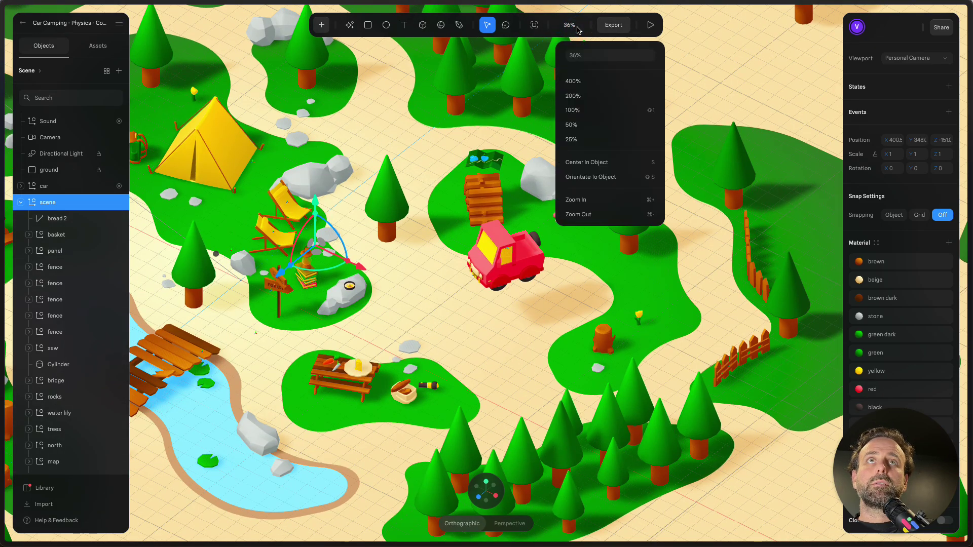
pyautogui.click(566, 30)
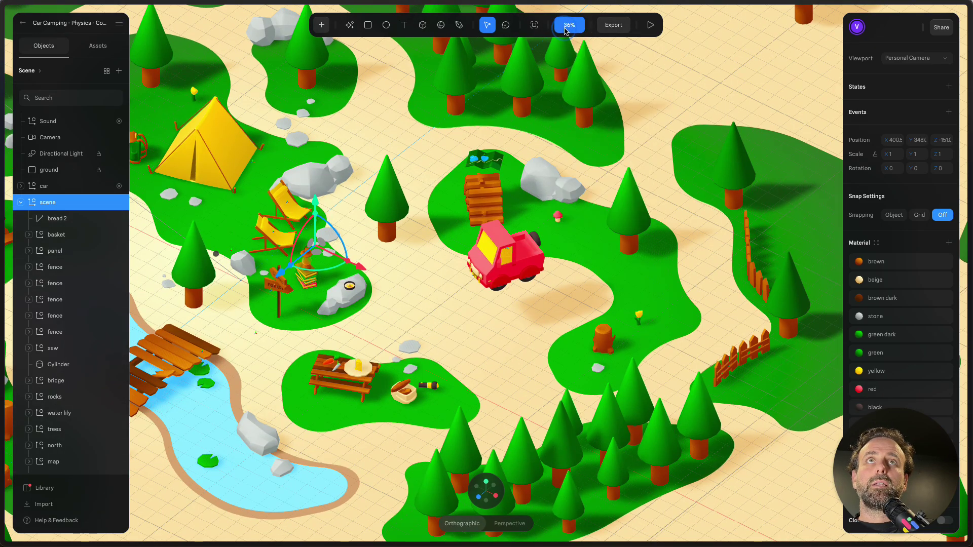
pyautogui.click(613, 27)
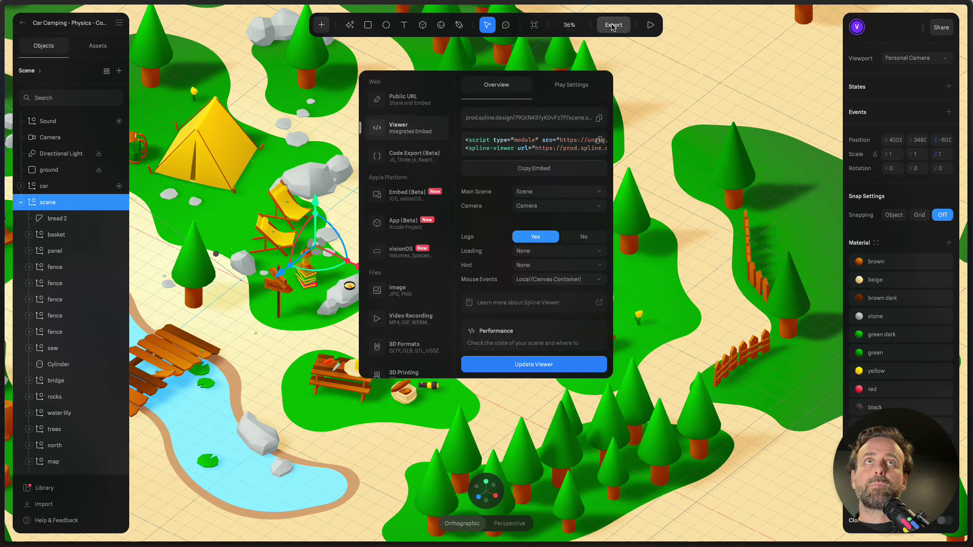
pyautogui.click(599, 118)
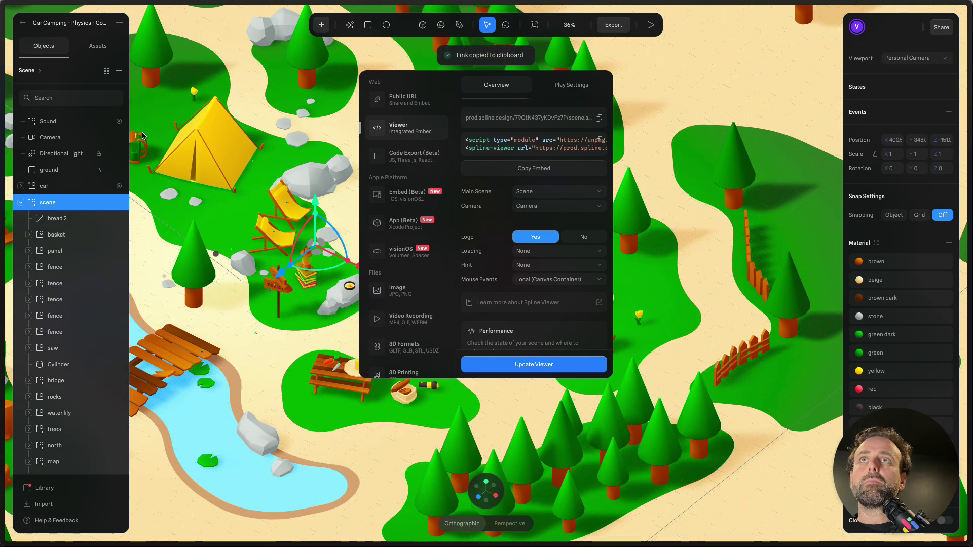
pyautogui.press('Escape')
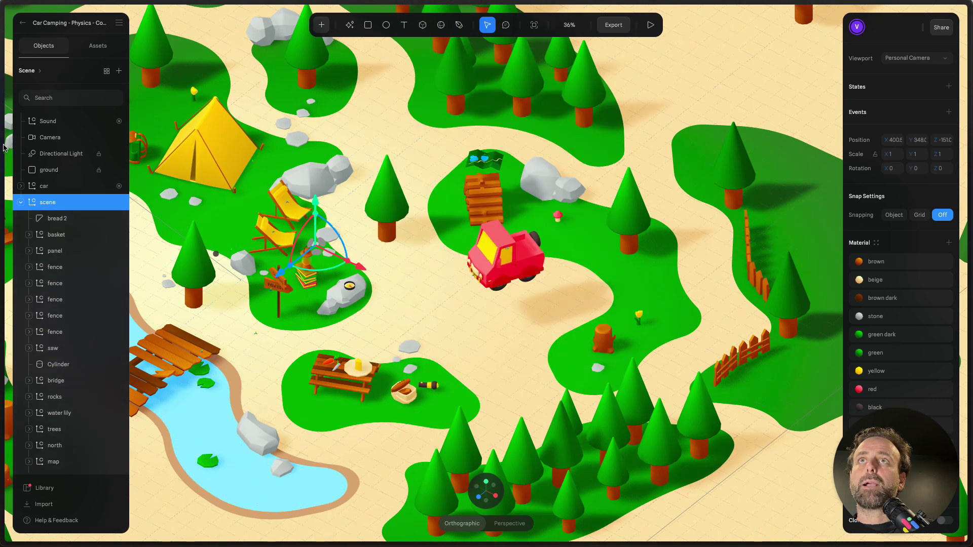
# - Switch back to the toddle project and paste the copied scene URL into the viewer's url attribute
pyautogui.moveTo(2, 147)
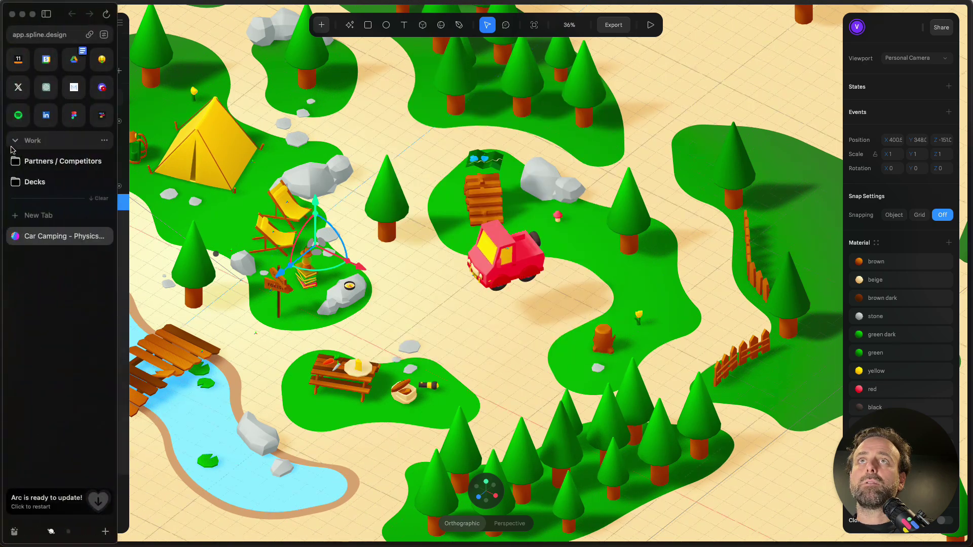
pyautogui.click(102, 114)
pyautogui.click(852, 68)
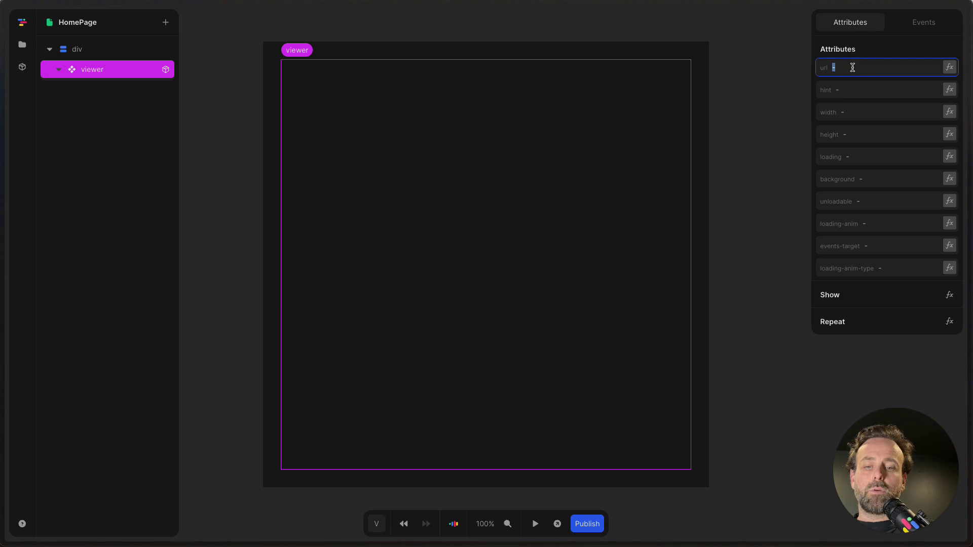
pyautogui.press('super+v')
pyautogui.press('Return')
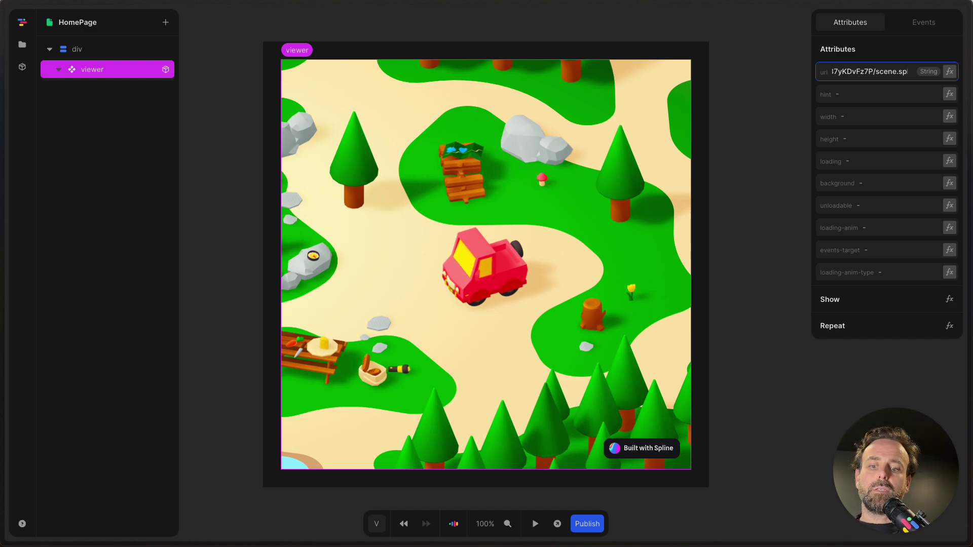
# - Deselect the viewer, test the embedded scene in preview mode by driving the car in all directions, and return to editing
pyautogui.click(746, 162)
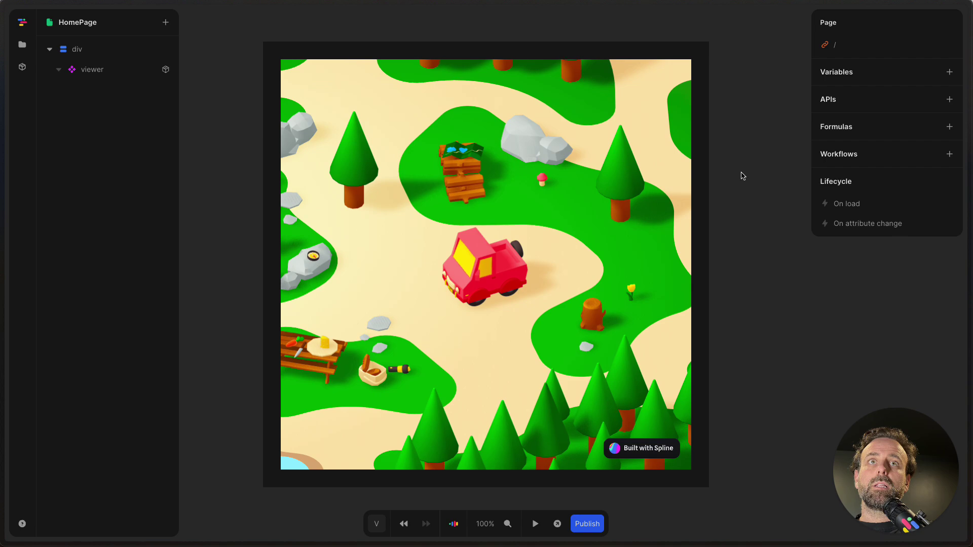
pyautogui.click(556, 523)
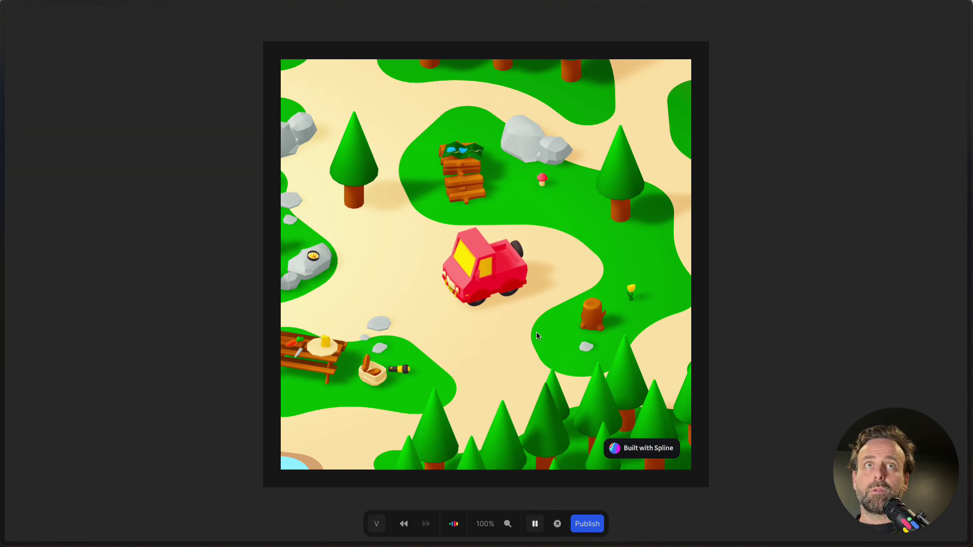
pyautogui.press('Up')
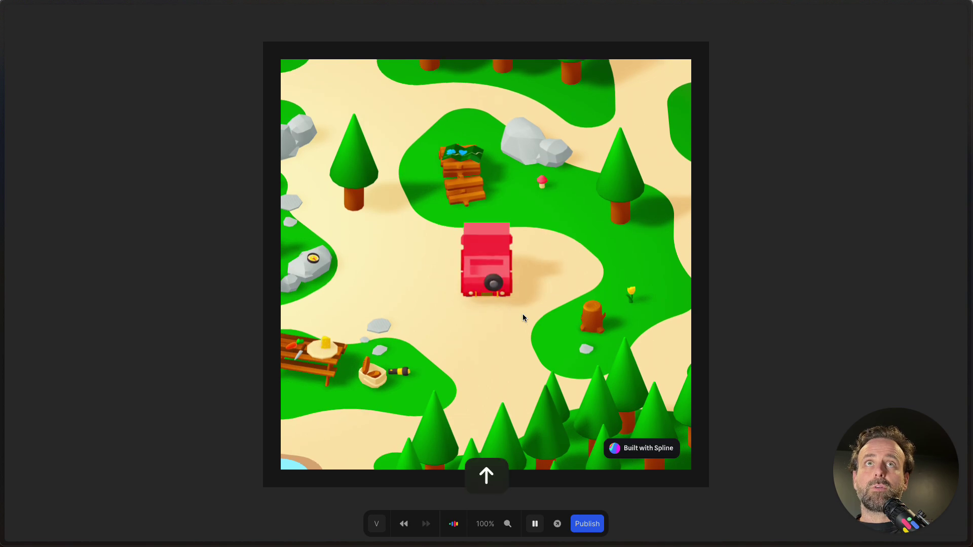
pyautogui.press('Left')
pyautogui.press('Right')
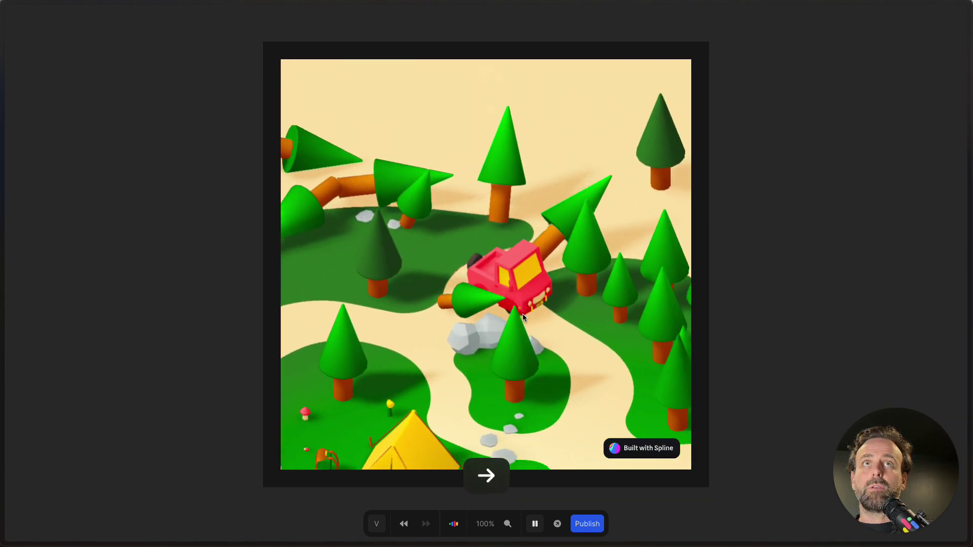
pyautogui.press('Left')
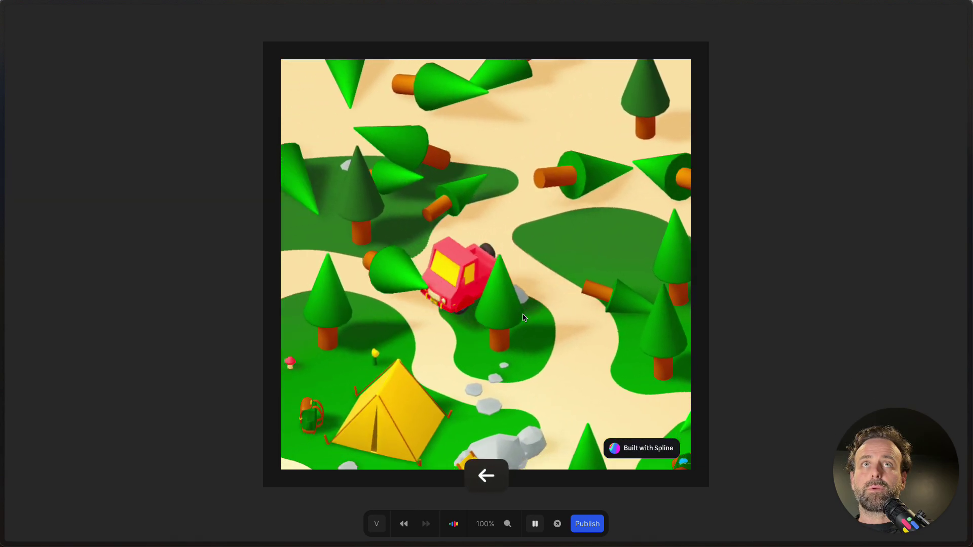
pyautogui.press('Right')
pyautogui.press('Down')
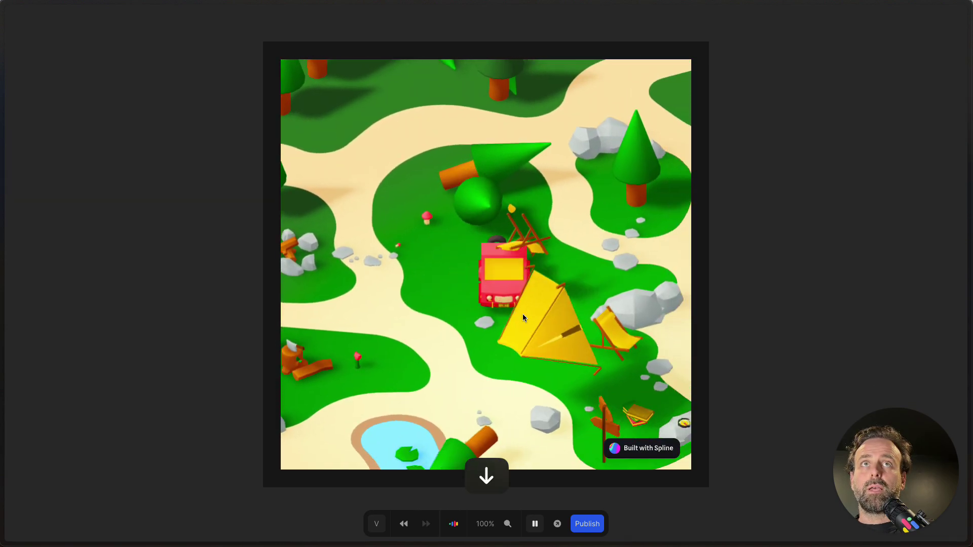
pyautogui.press('Right')
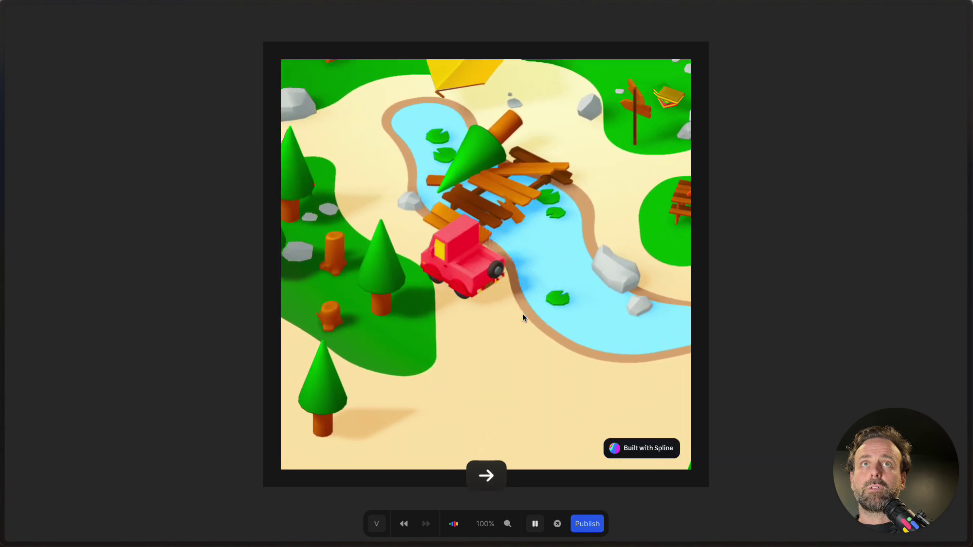
pyautogui.press('Up')
pyautogui.press('Left')
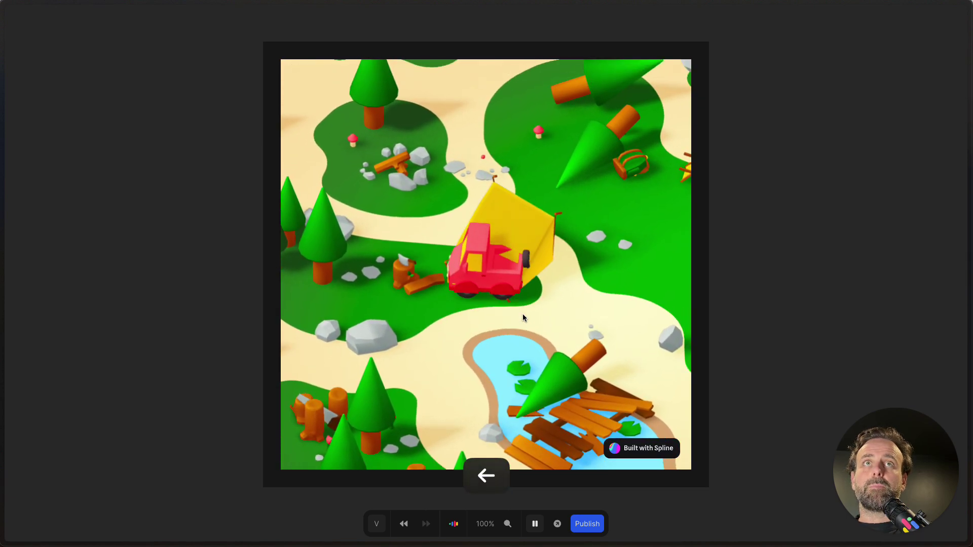
pyautogui.press('Escape')
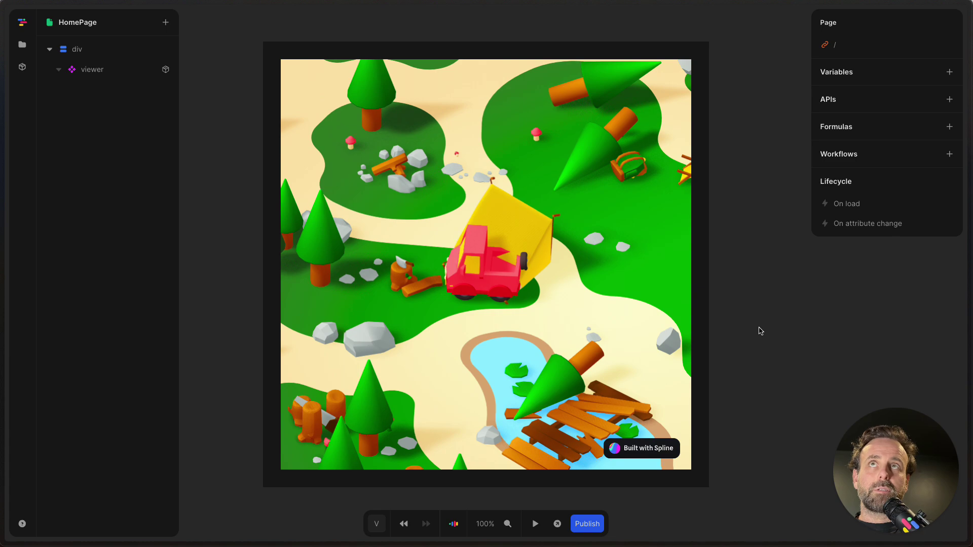
# - Select the viewer component and set its width and height attributes to 100%
pyautogui.click(96, 76)
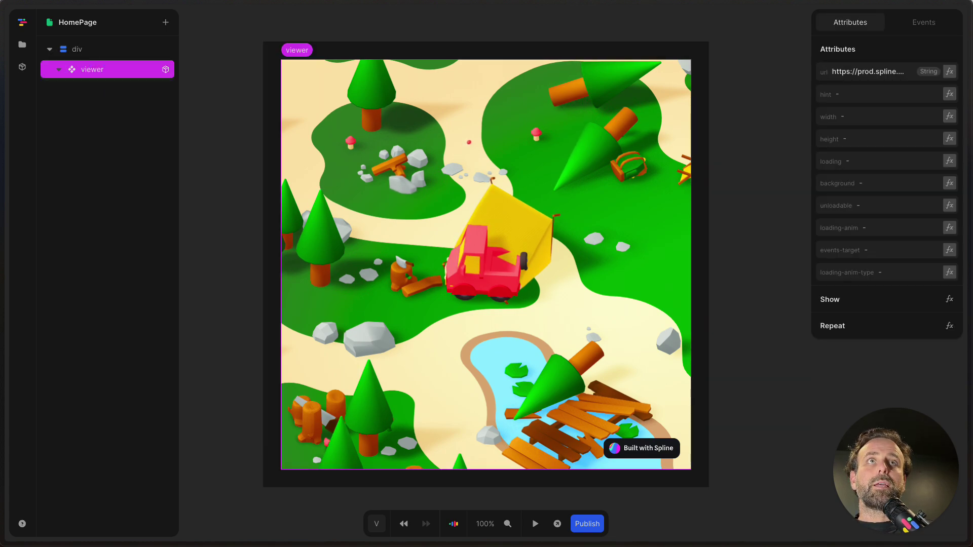
pyautogui.click(858, 117)
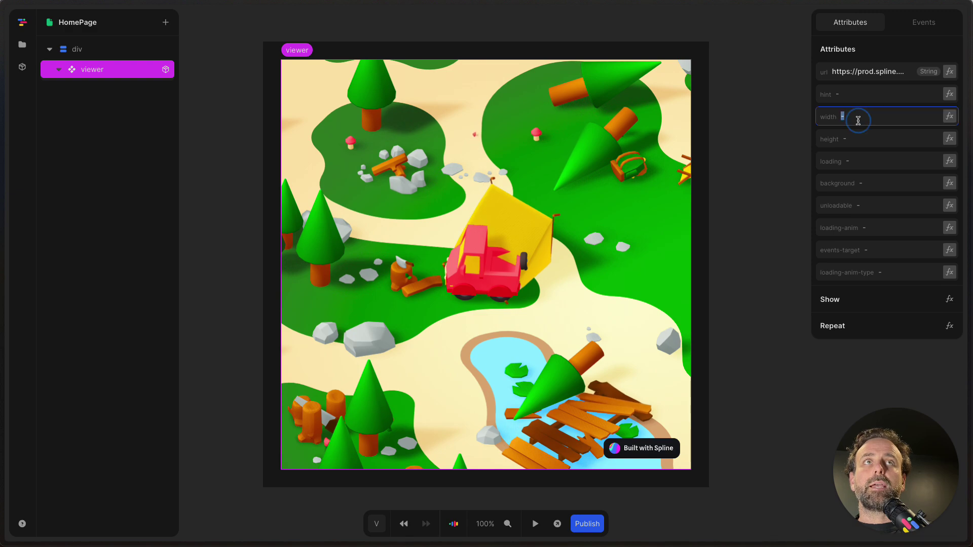
pyautogui.write('100')
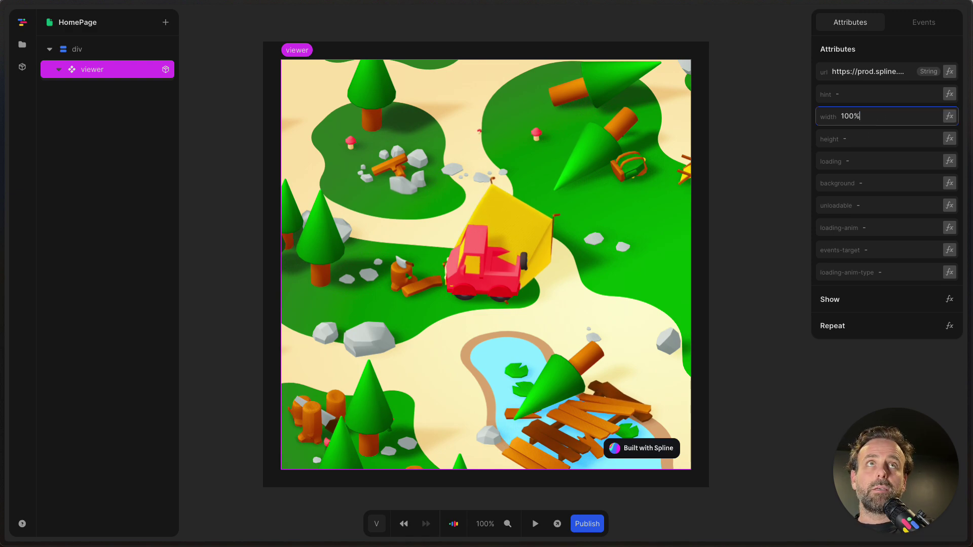
pyautogui.write('%')
pyautogui.press('Return')
pyautogui.click(860, 140)
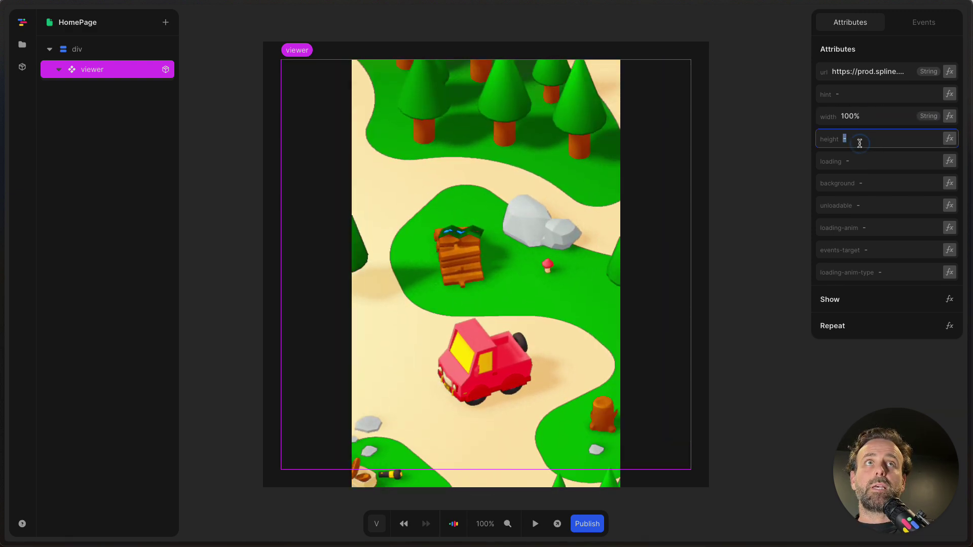
pyautogui.write('100')
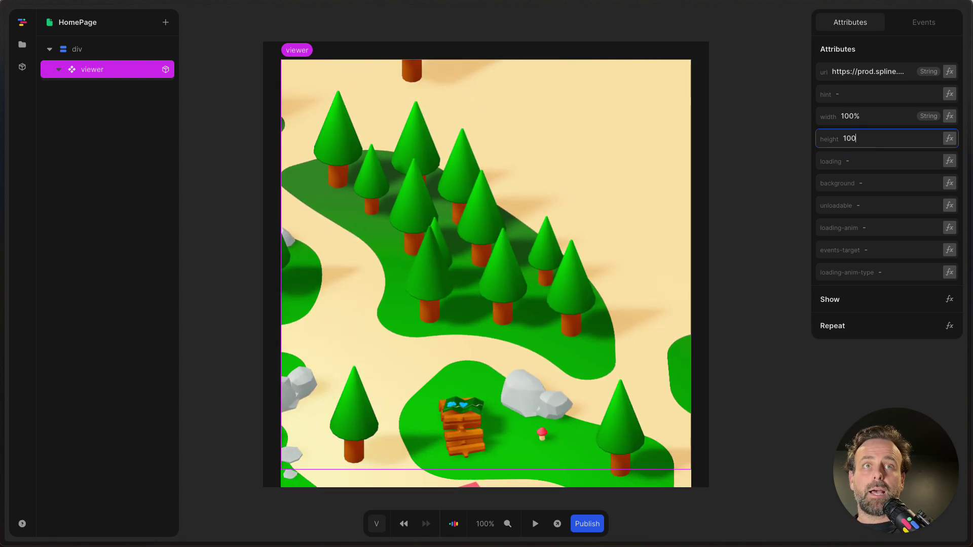
pyautogui.press('Return')
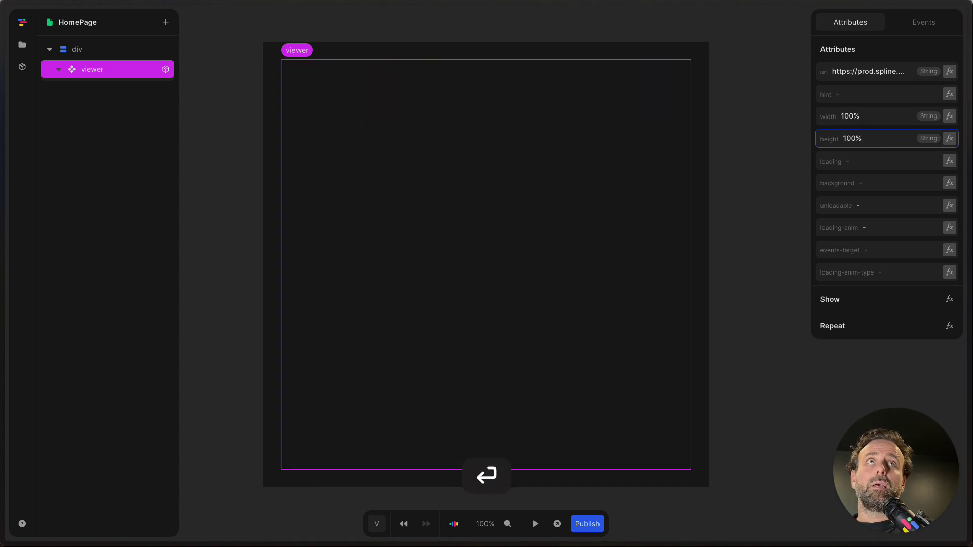
# - Set the viewer's height attribute to 700px
pyautogui.press('super+a')
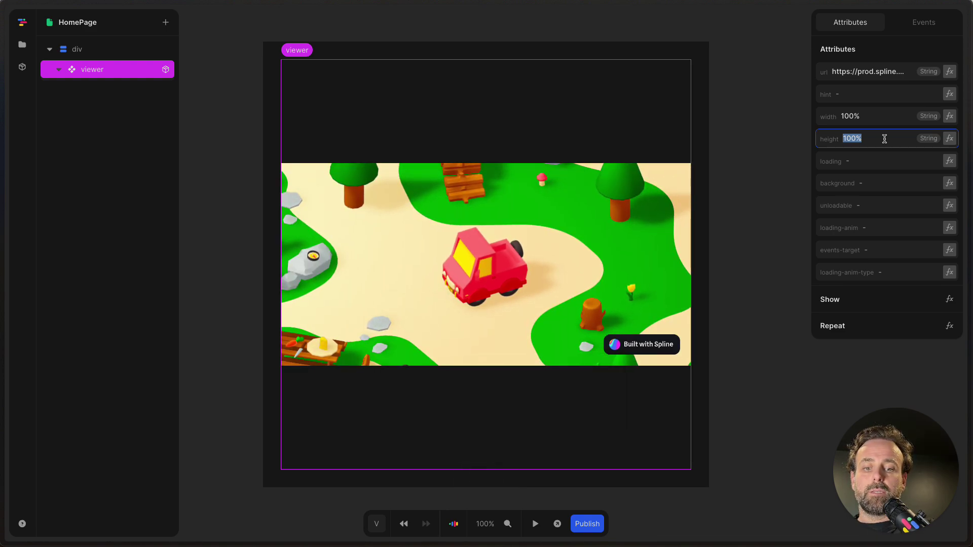
pyautogui.write('700px')
pyautogui.press('Return')
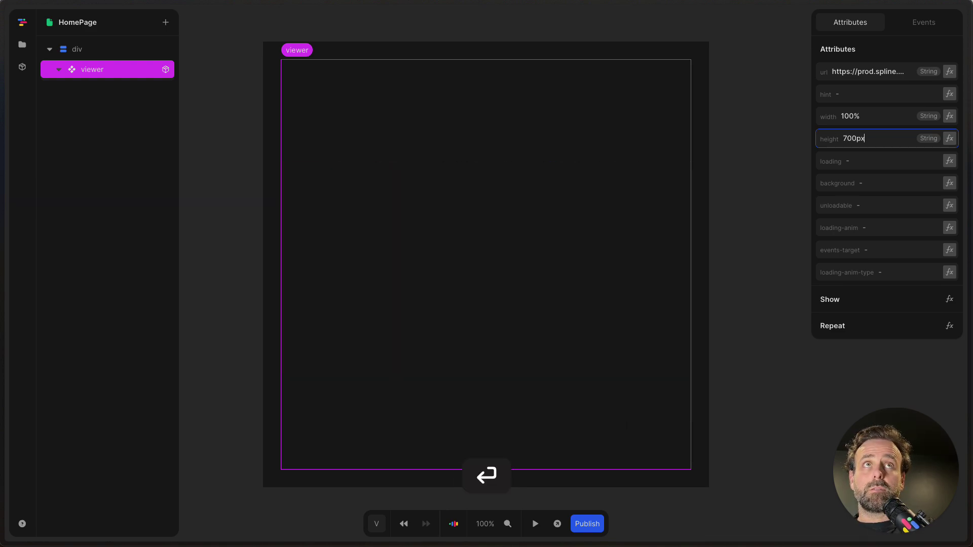
# - Clear the viewer's height and width attribute values
pyautogui.doubleClick(858, 116)
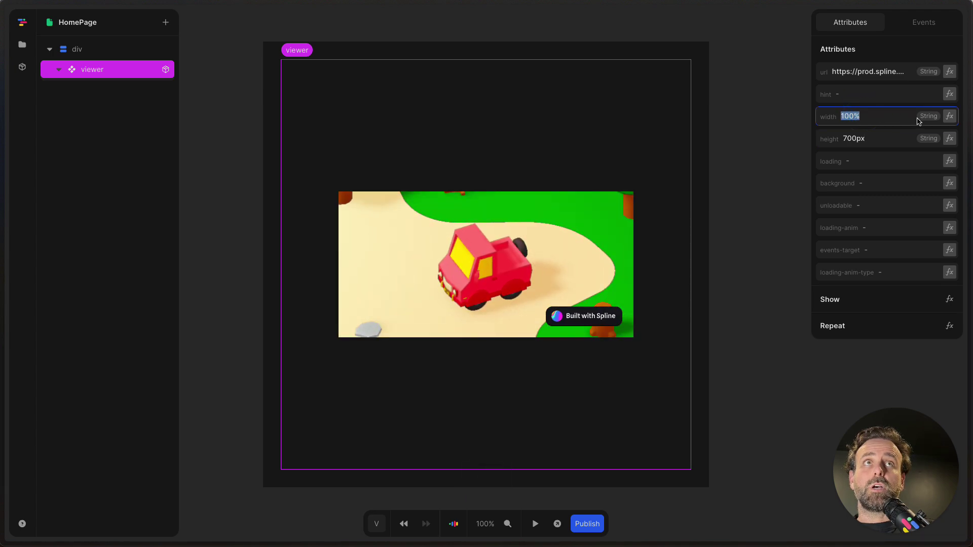
pyautogui.doubleClick(888, 135)
pyautogui.press('BackSpace')
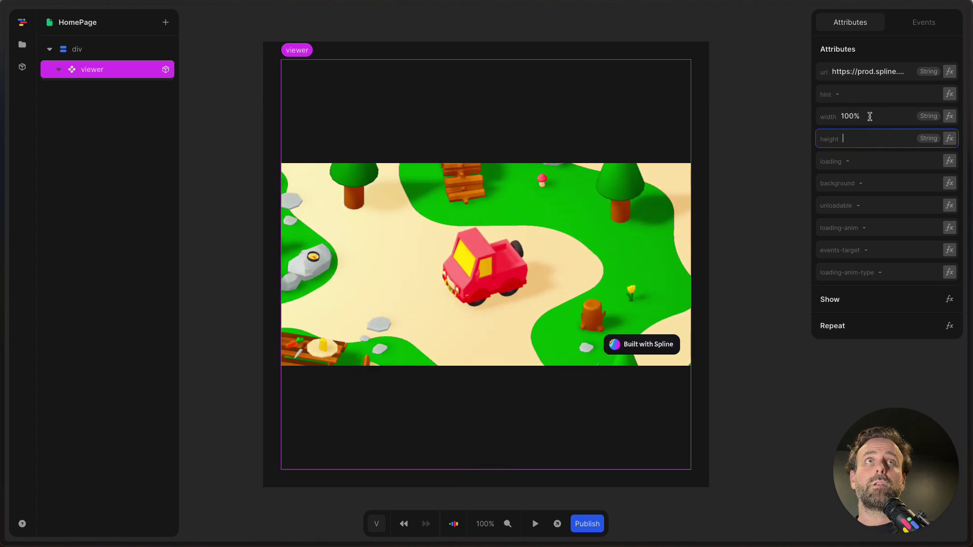
pyautogui.doubleClick(870, 117)
pyautogui.press('BackSpace')
pyautogui.press('Return')
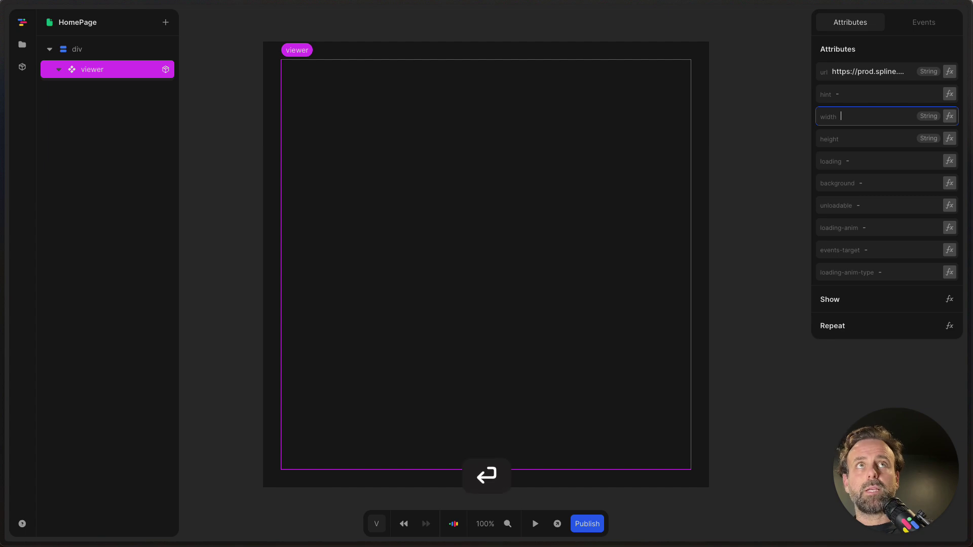
# - Set the viewer's loading attribute to lazy
pyautogui.click(870, 162)
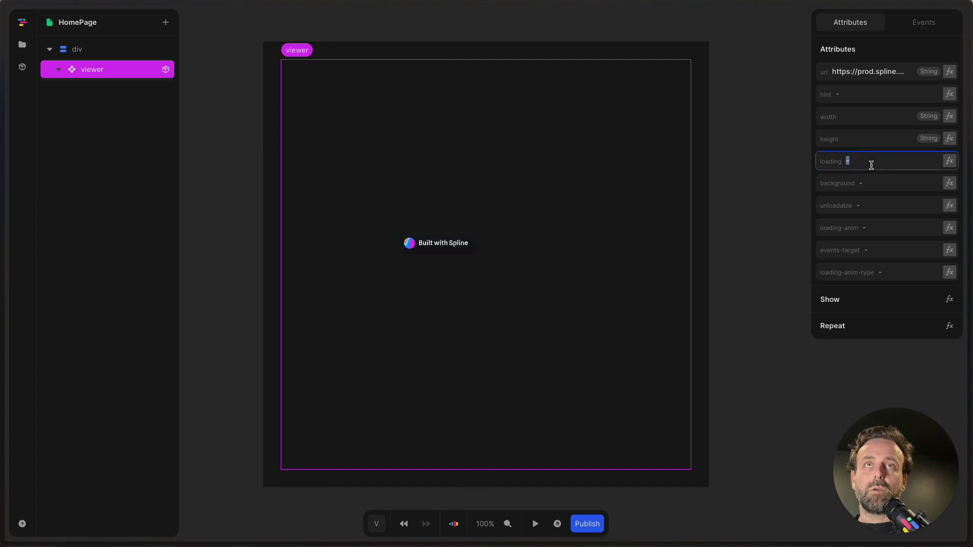
pyautogui.write('la')
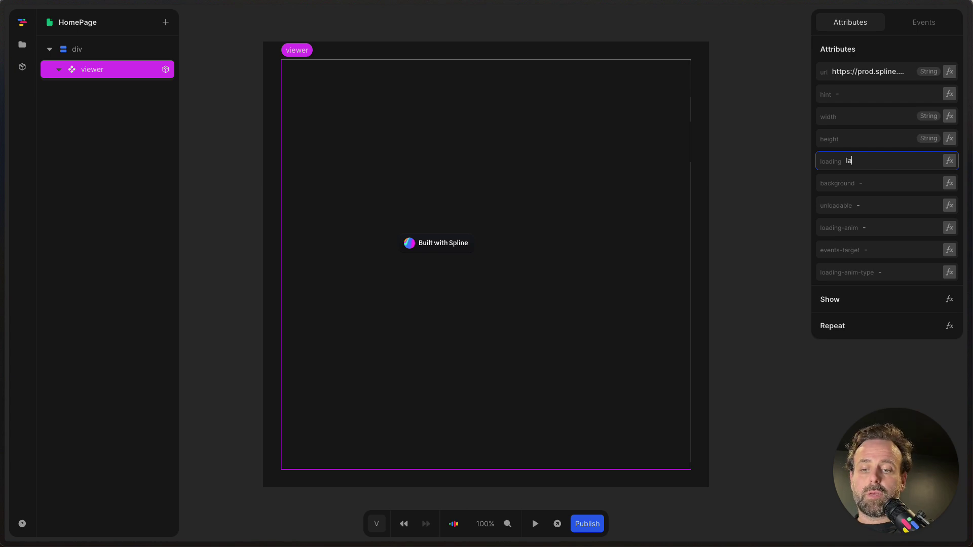
pyautogui.press('Return')
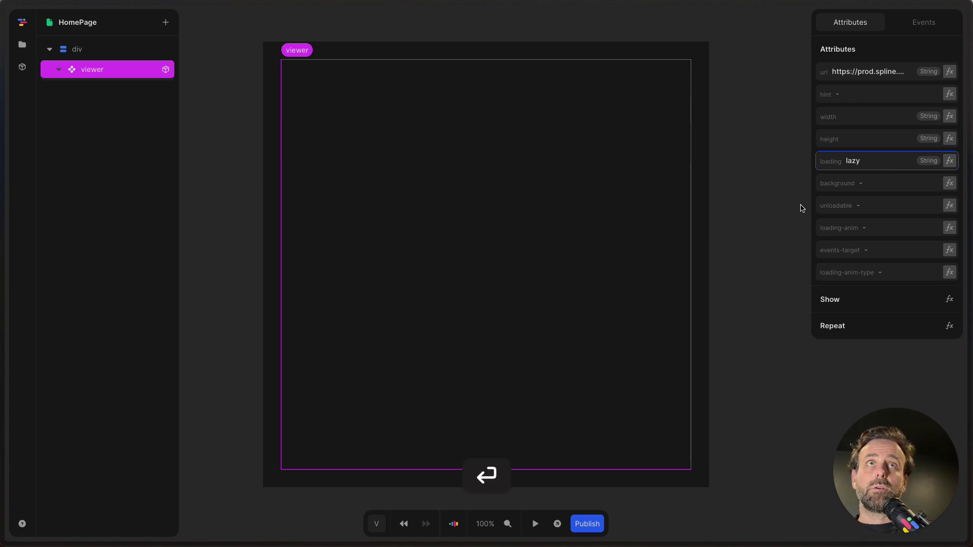
# - Deselect the viewer, check the page in preview mode, and reload the editor to see how the scene loads
pyautogui.click(760, 218)
pyautogui.hotkey('ctrl', '\\')
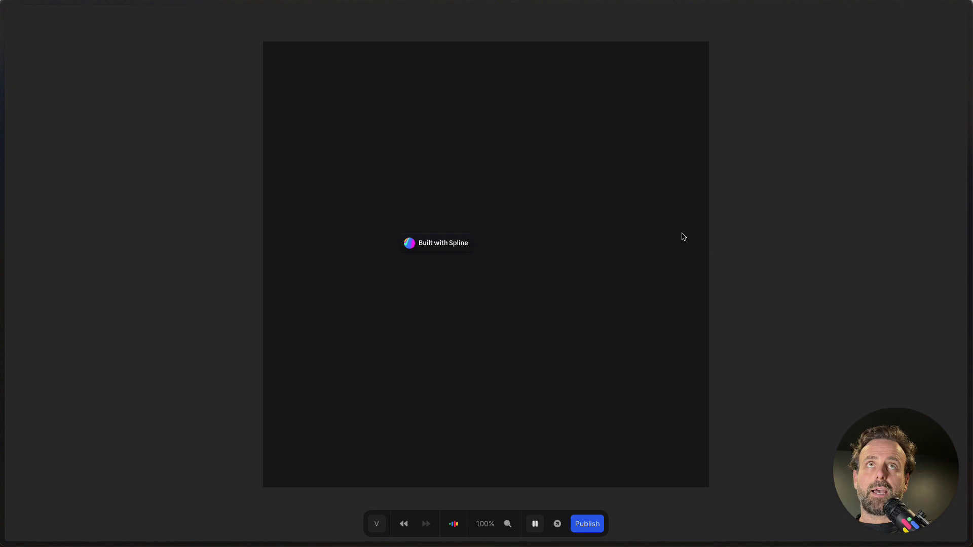
pyautogui.hotkey('ctrl', '\\')
pyautogui.press('super')
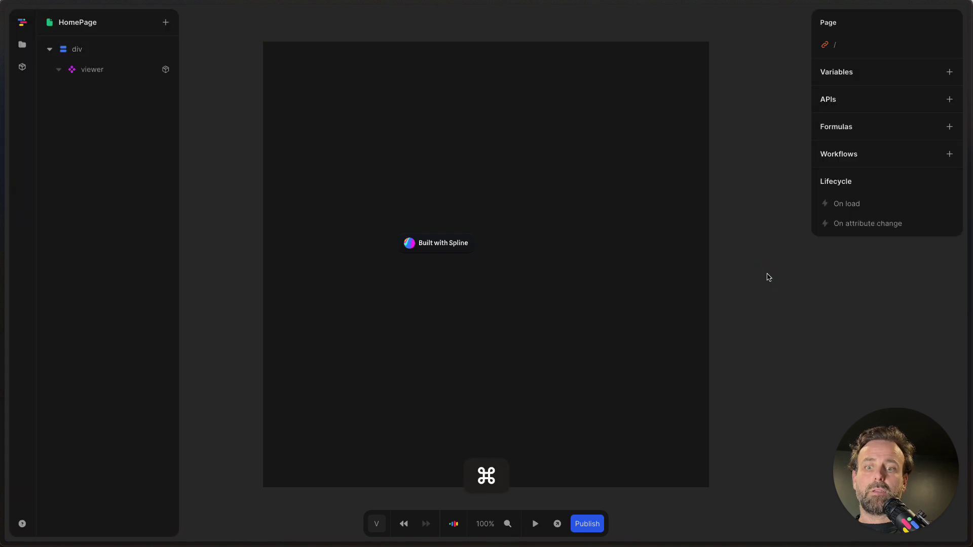
pyautogui.press('super+r')
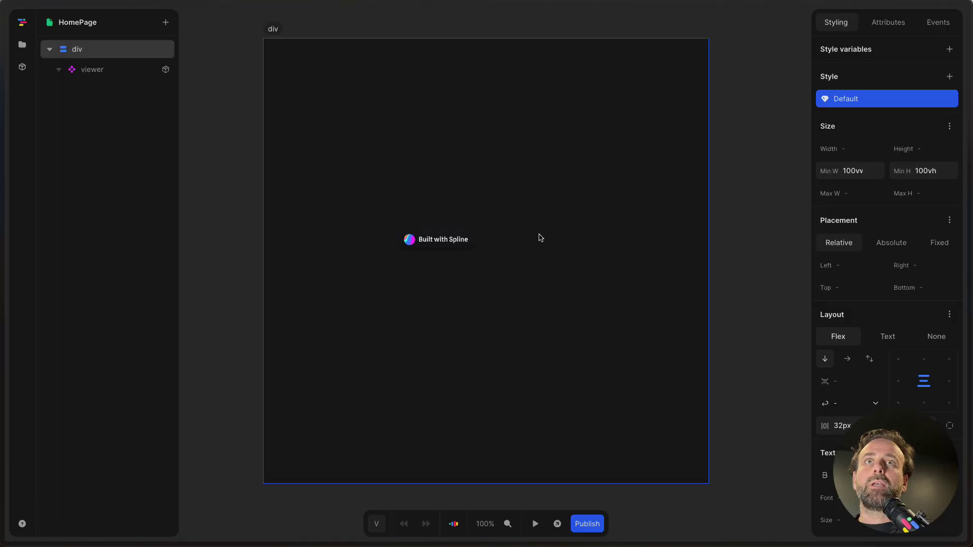
# - Reselect the viewer, try auto as its loading attribute value, and clear that attribute again
pyautogui.click(112, 76)
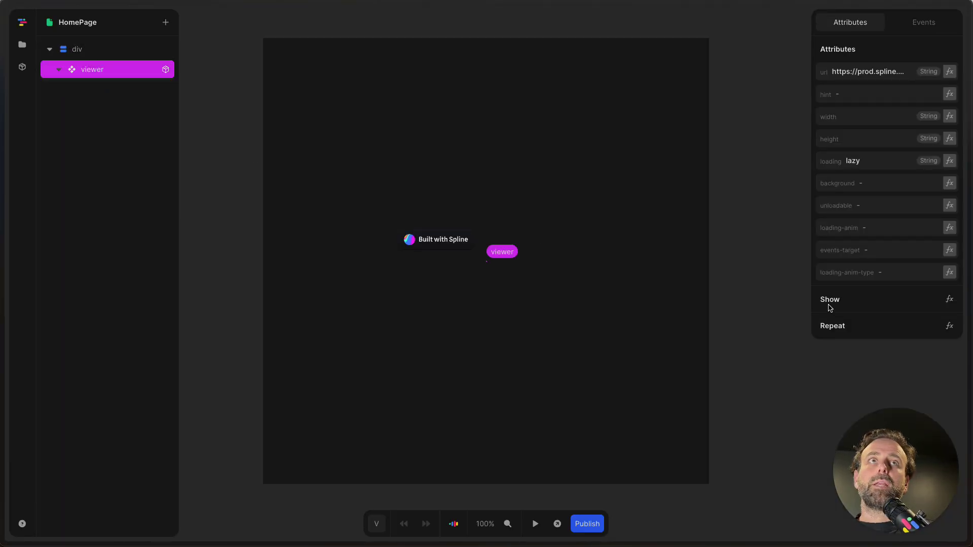
pyautogui.click(862, 160)
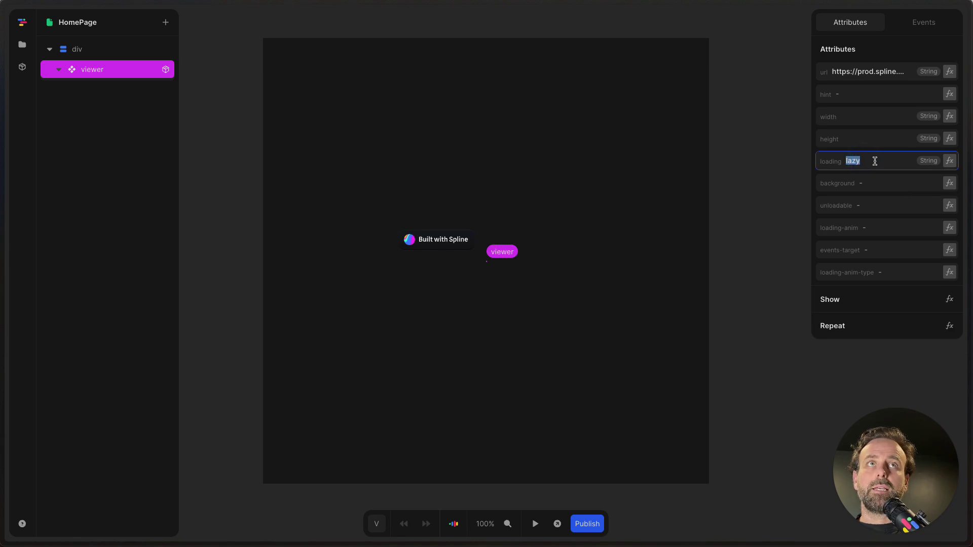
pyautogui.write('auto')
pyautogui.press('Return')
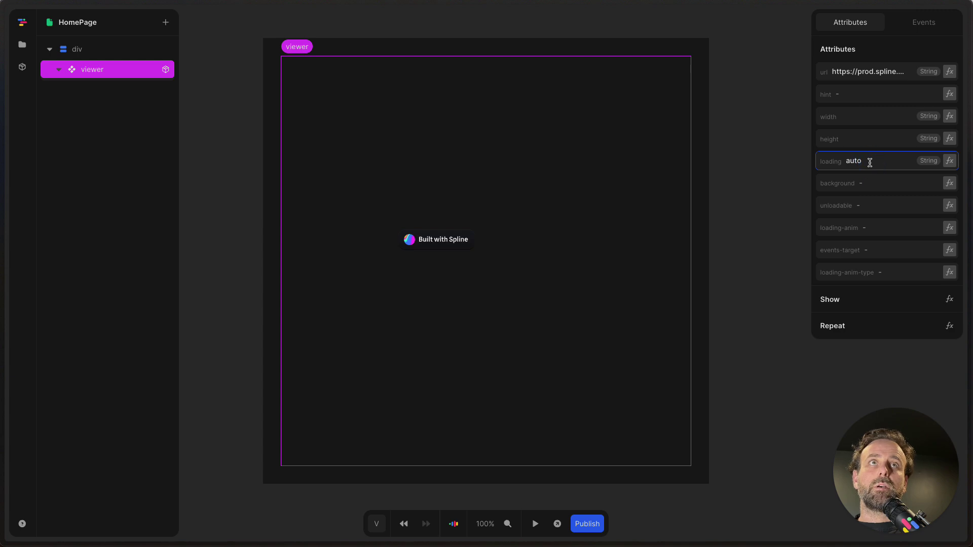
pyautogui.click(867, 162)
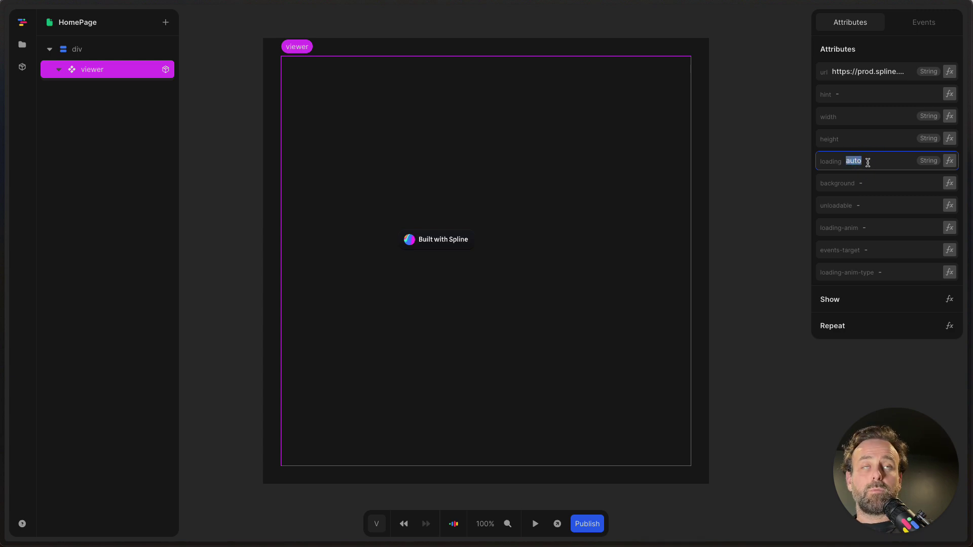
pyautogui.press('BackSpace')
pyautogui.press('Return')
# - Try #ffffff as the viewer's background attribute value and clear the attribute again
pyautogui.click(898, 182)
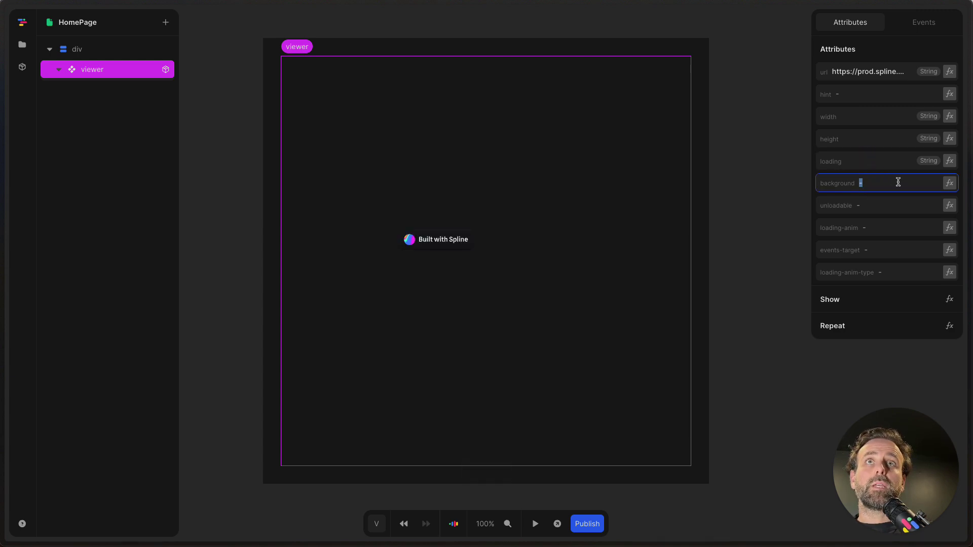
pyautogui.write('#f')
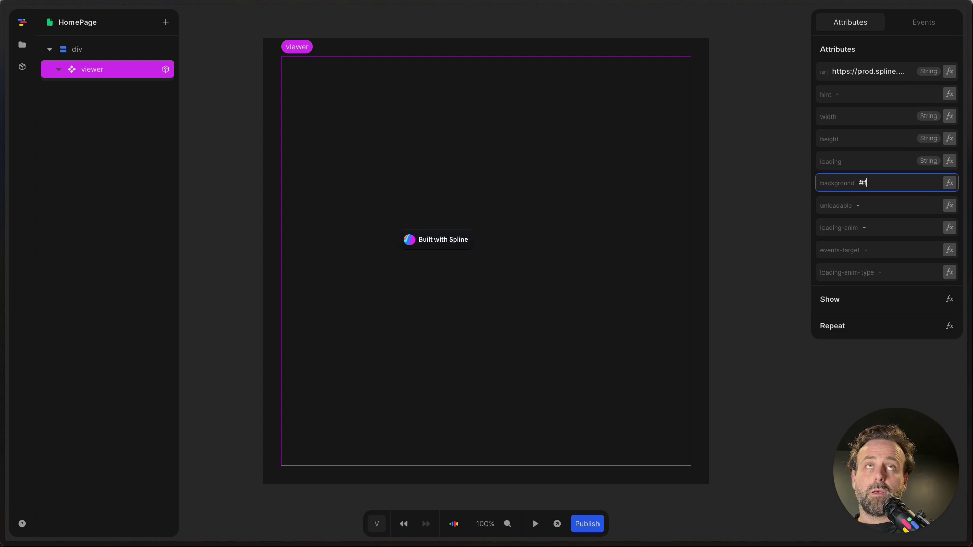
pyautogui.write('fffff')
pyautogui.press('Return')
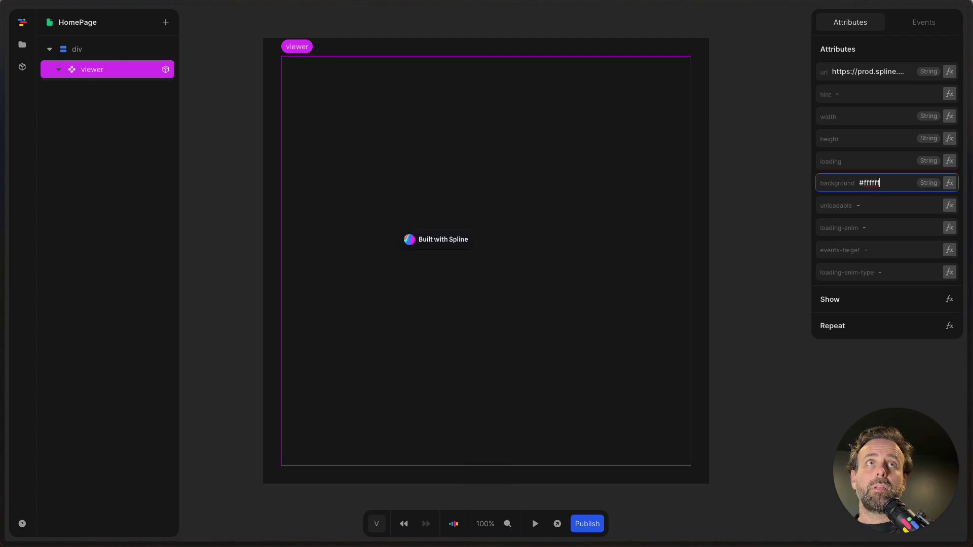
pyautogui.press('super+a')
pyautogui.press('BackSpace')
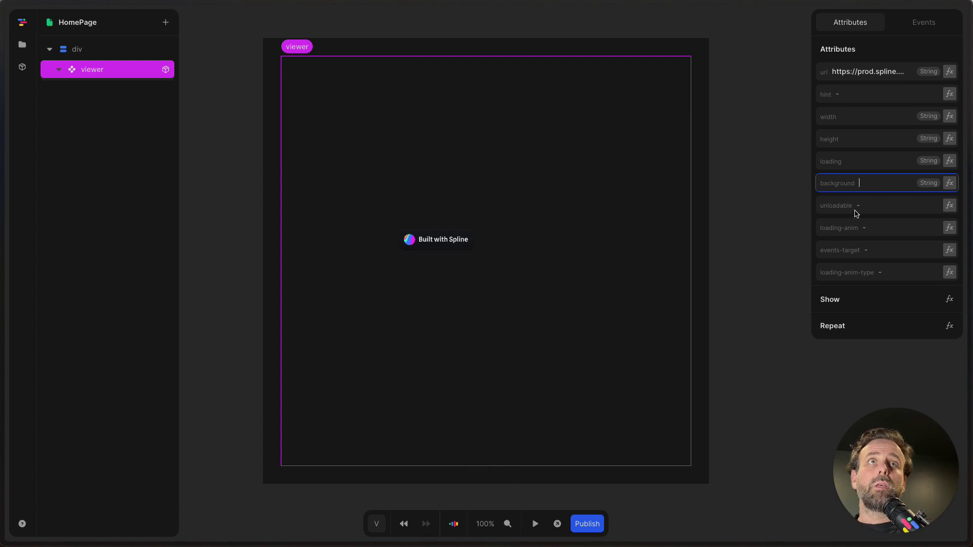
pyautogui.press('Return')
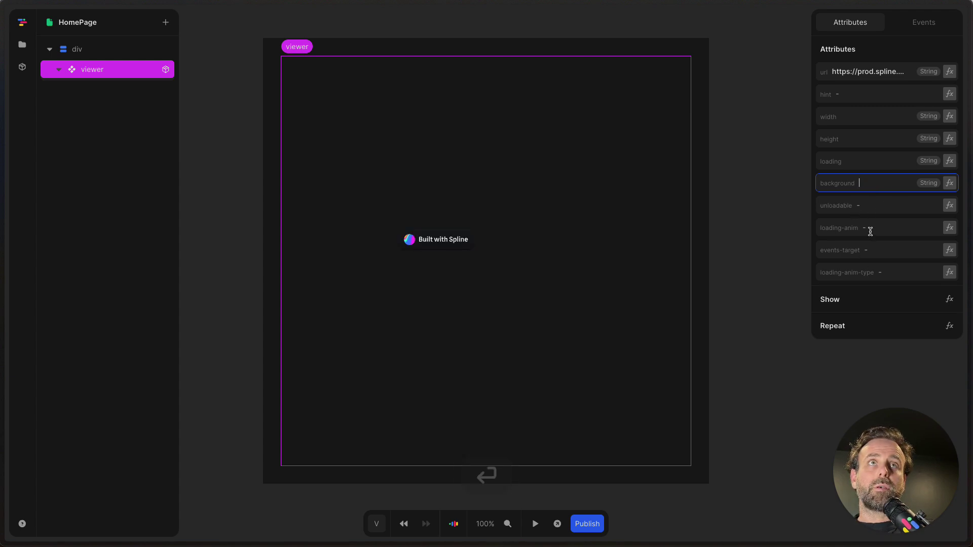
pyautogui.click(874, 232)
pyautogui.click(891, 251)
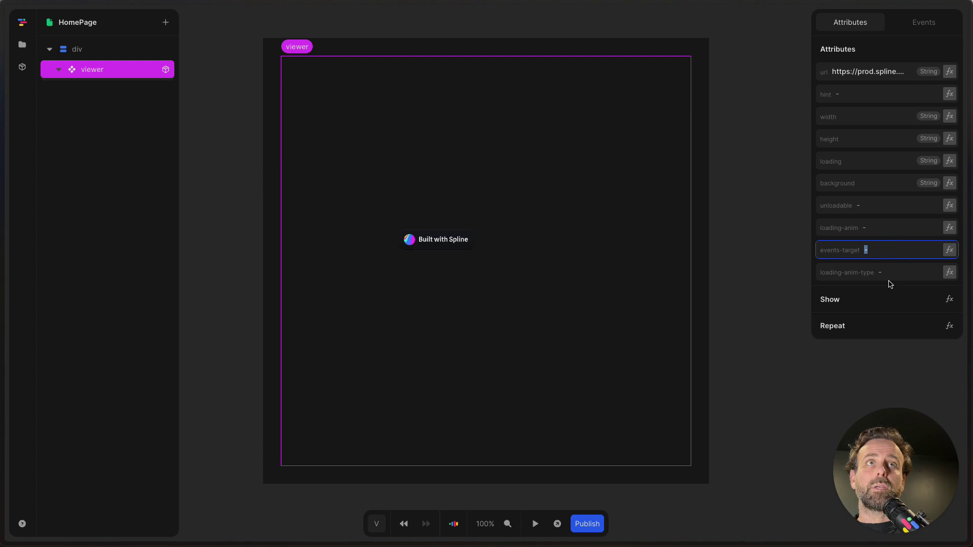
pyautogui.click(889, 275)
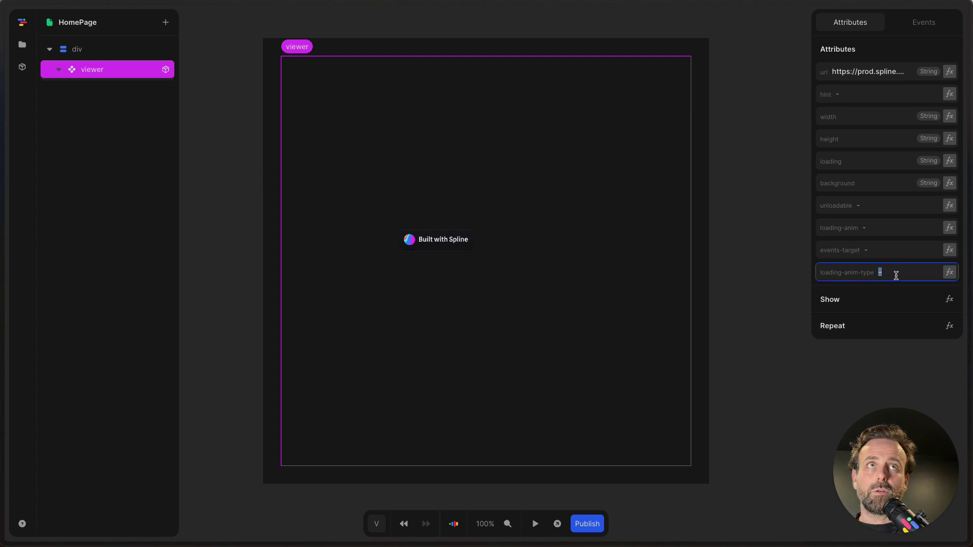
pyautogui.click(223, 130)
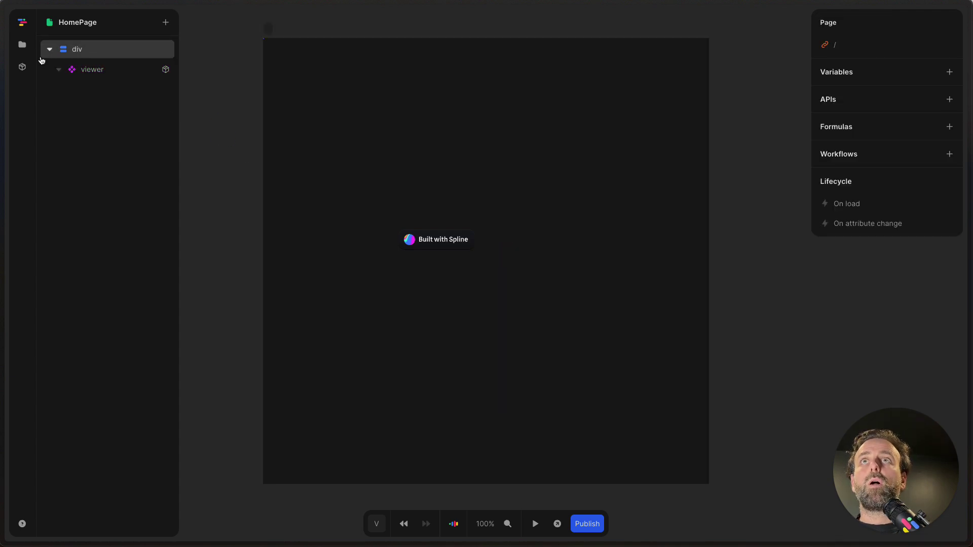
# - Search the packages for "sp" and open the Spline package's details page
pyautogui.click(26, 54)
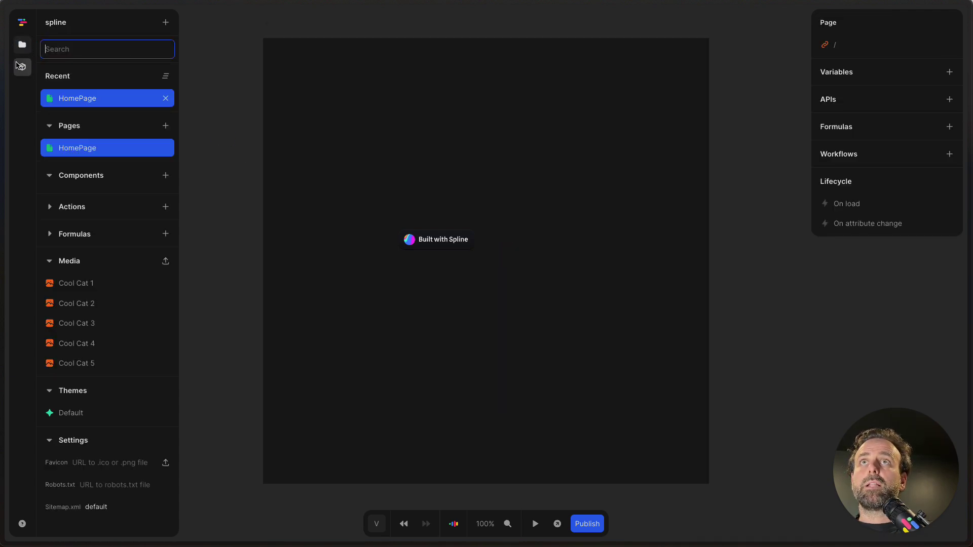
pyautogui.click(17, 65)
pyautogui.click(78, 73)
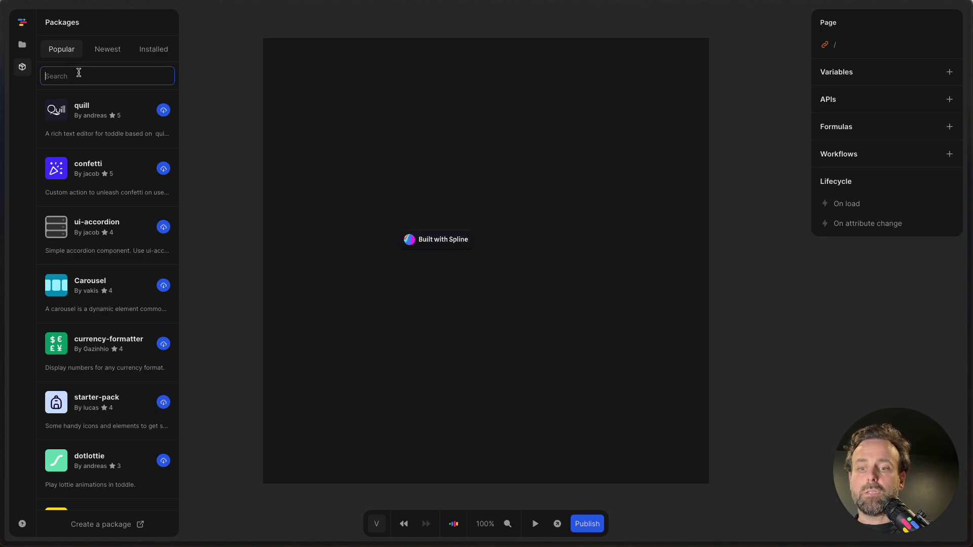
pyautogui.write('sp')
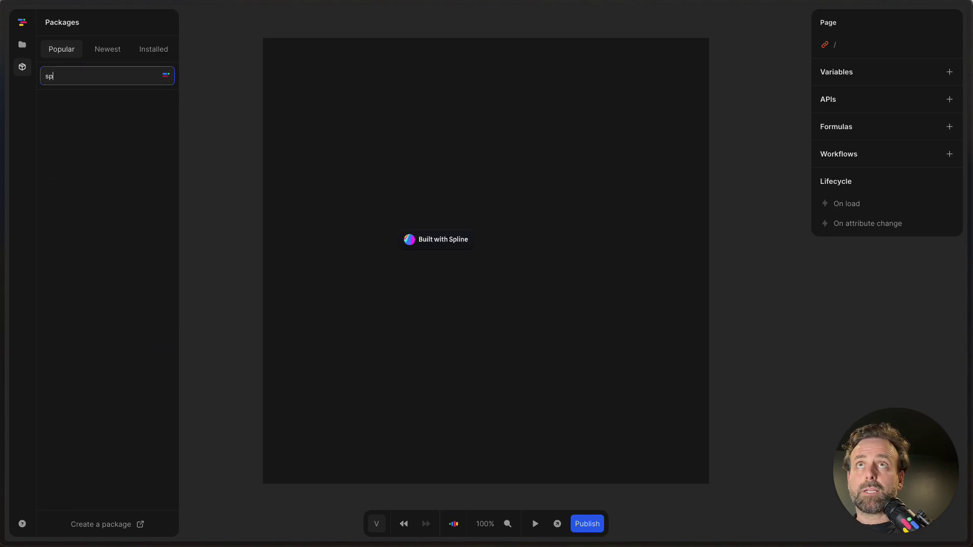
pyautogui.click(112, 169)
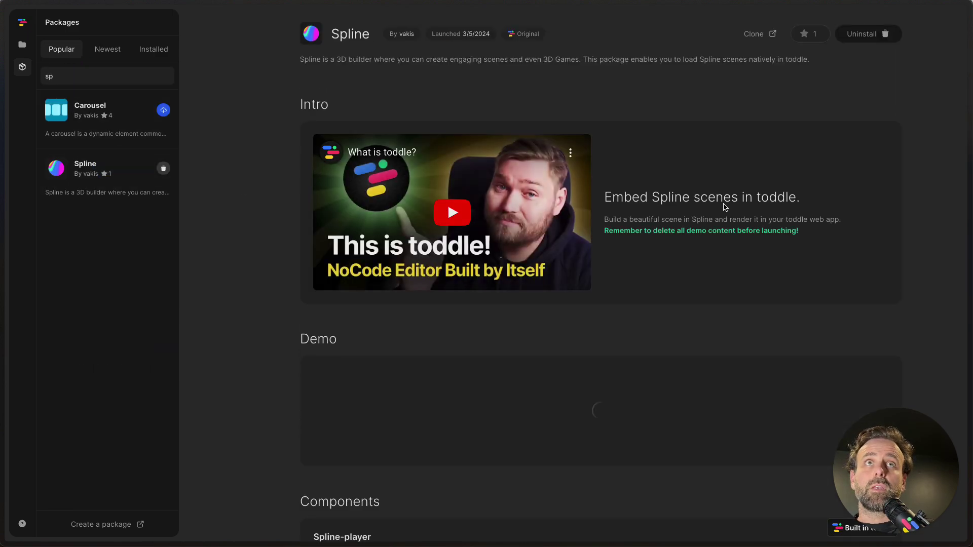
# - Review the Spline-player component's attribute and event documentation, then reopen the HomePage
pyautogui.scroll(-10, 708, 253)
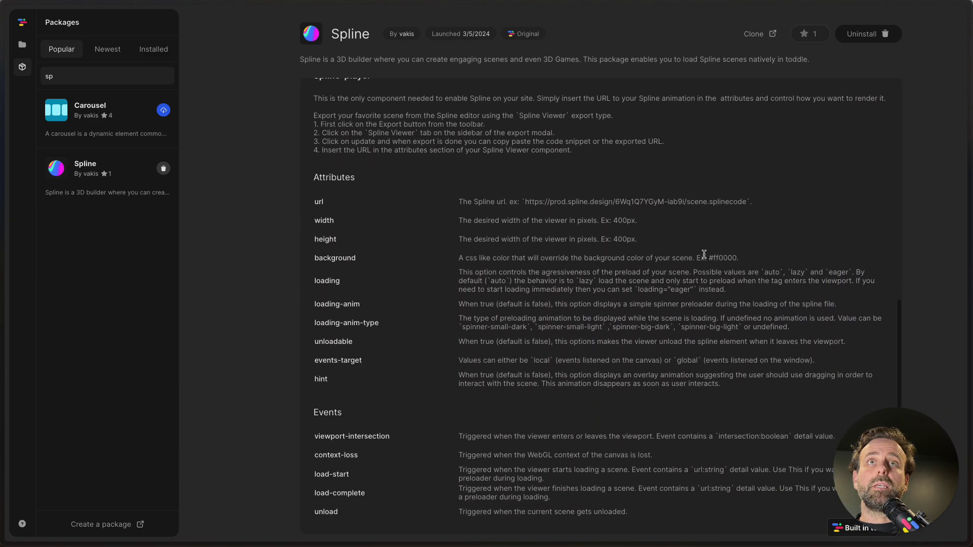
pyautogui.scroll(-1, 704, 254)
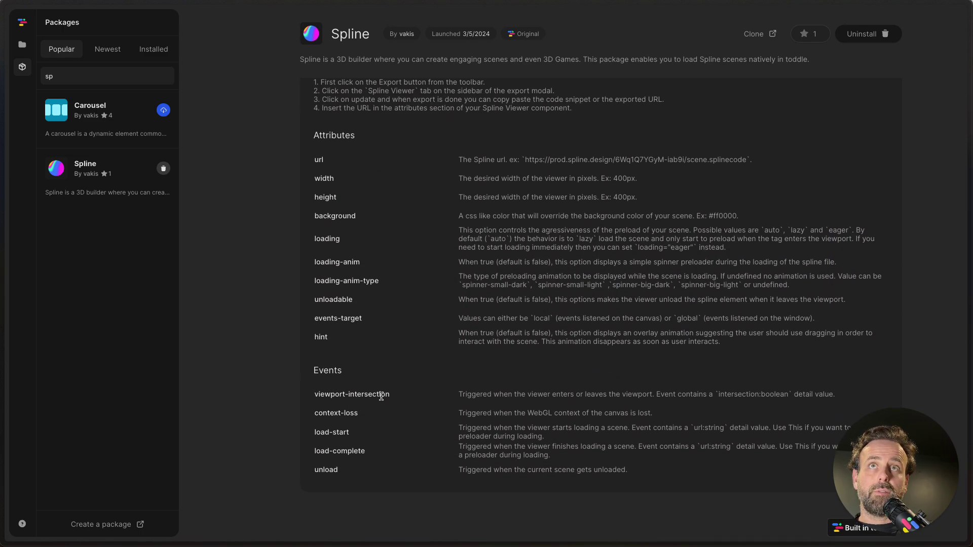
pyautogui.scroll(2, 514, 431)
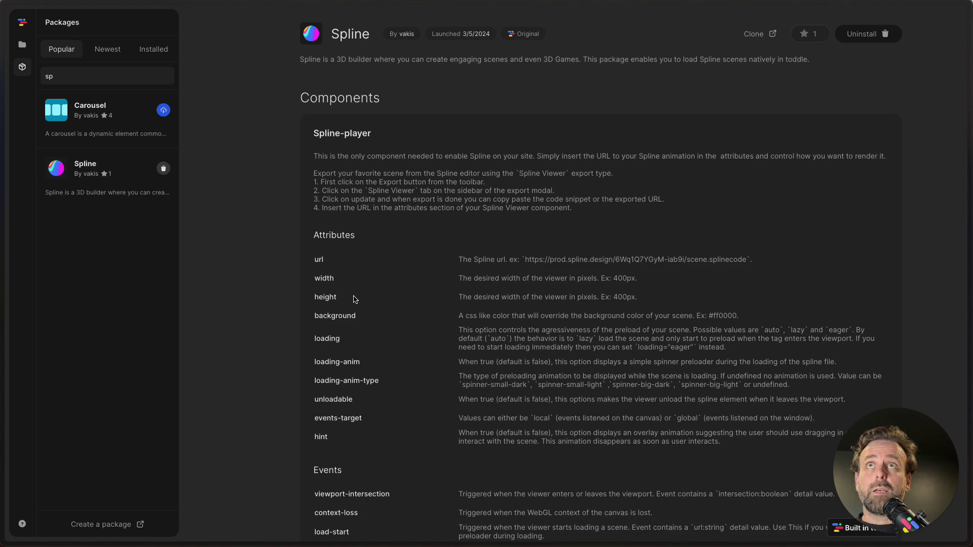
pyautogui.click(22, 44)
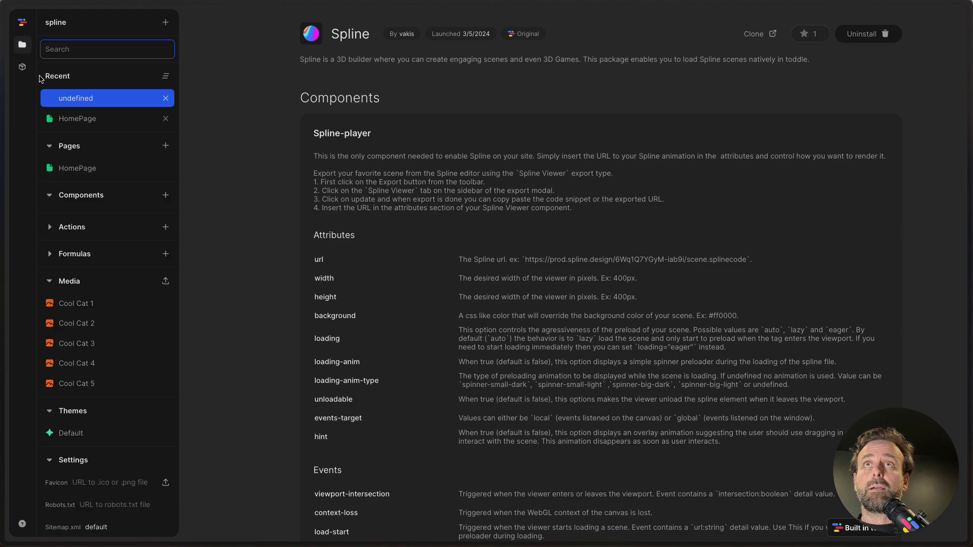
pyautogui.click(97, 121)
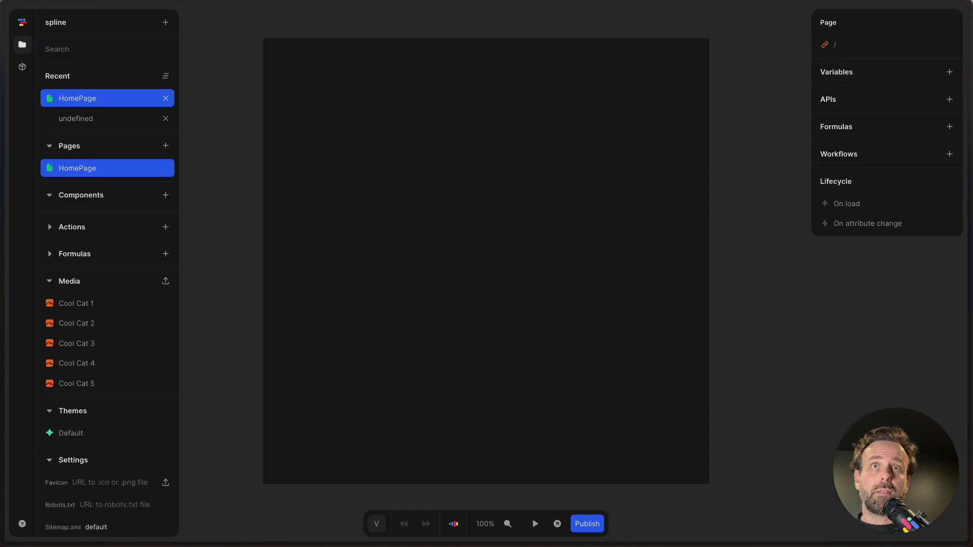